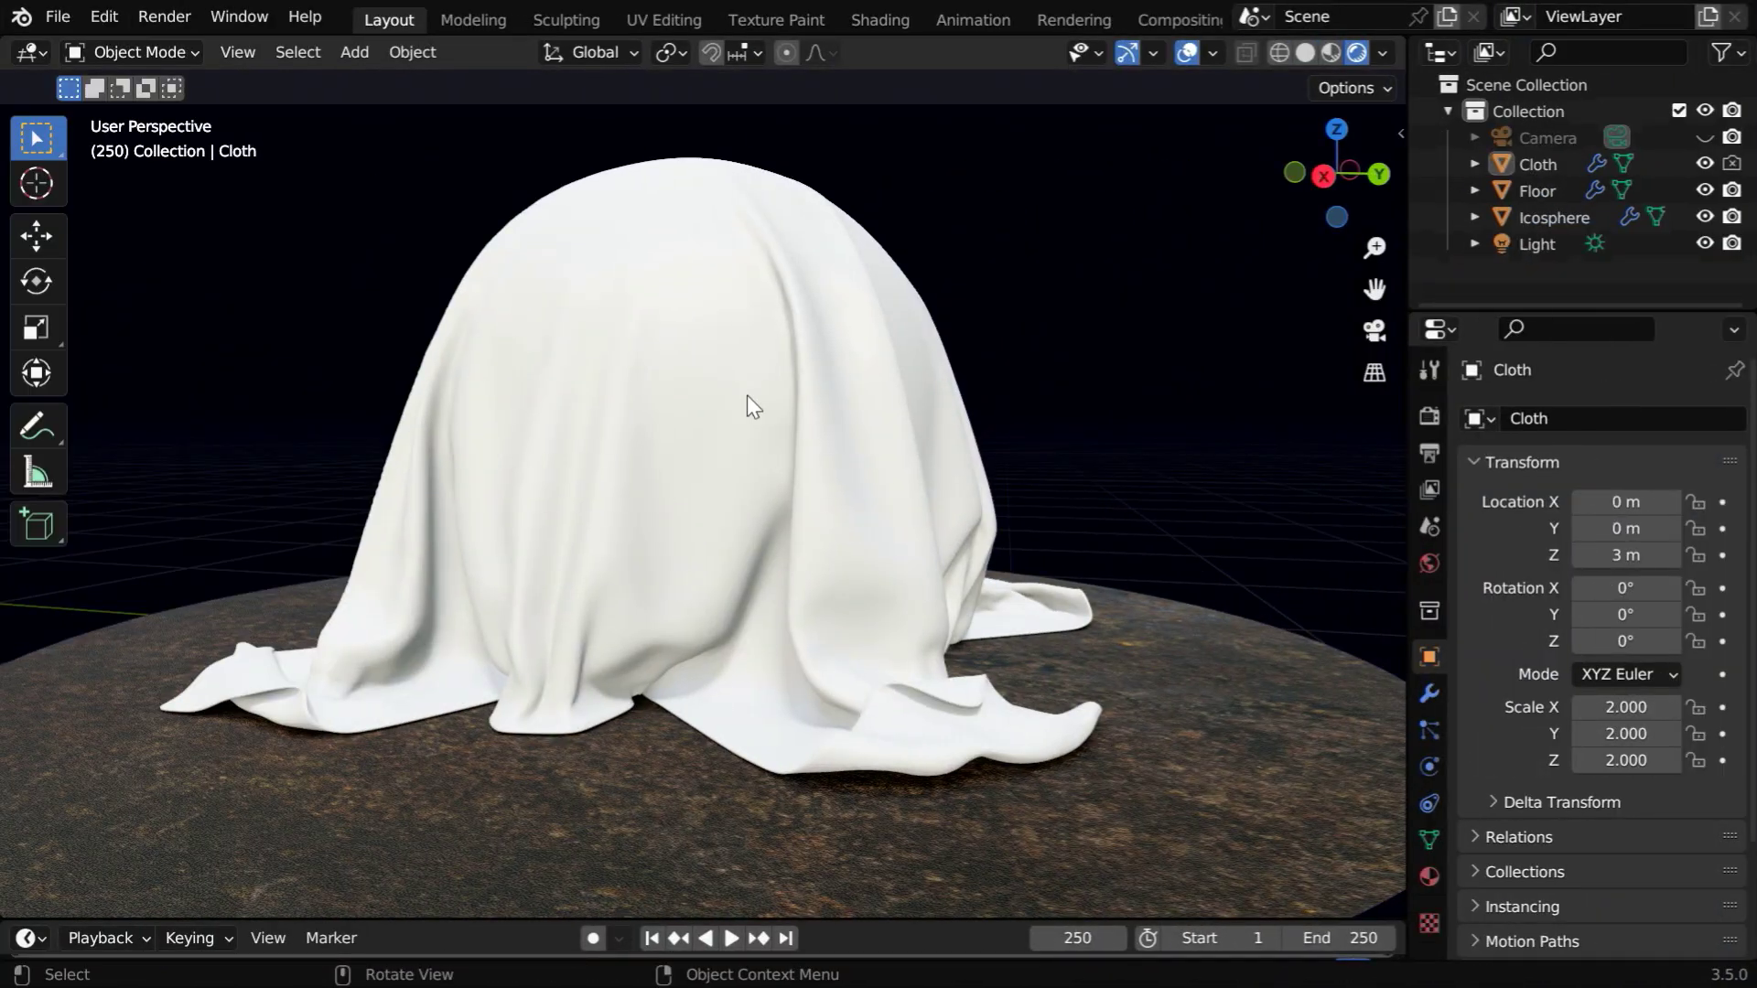
Check the Physics cloth cache, then confirm the mesh's only UV map is UVMap.
{"action": "left_click", "coordinate": [1430, 766]}
{"action": "scroll", "coordinate": [1537, 801], "scroll_direction": "down", "scroll_amount": 1}
{"action": "scroll", "coordinate": [1554, 807], "scroll_direction": "down", "scroll_amount": 5}
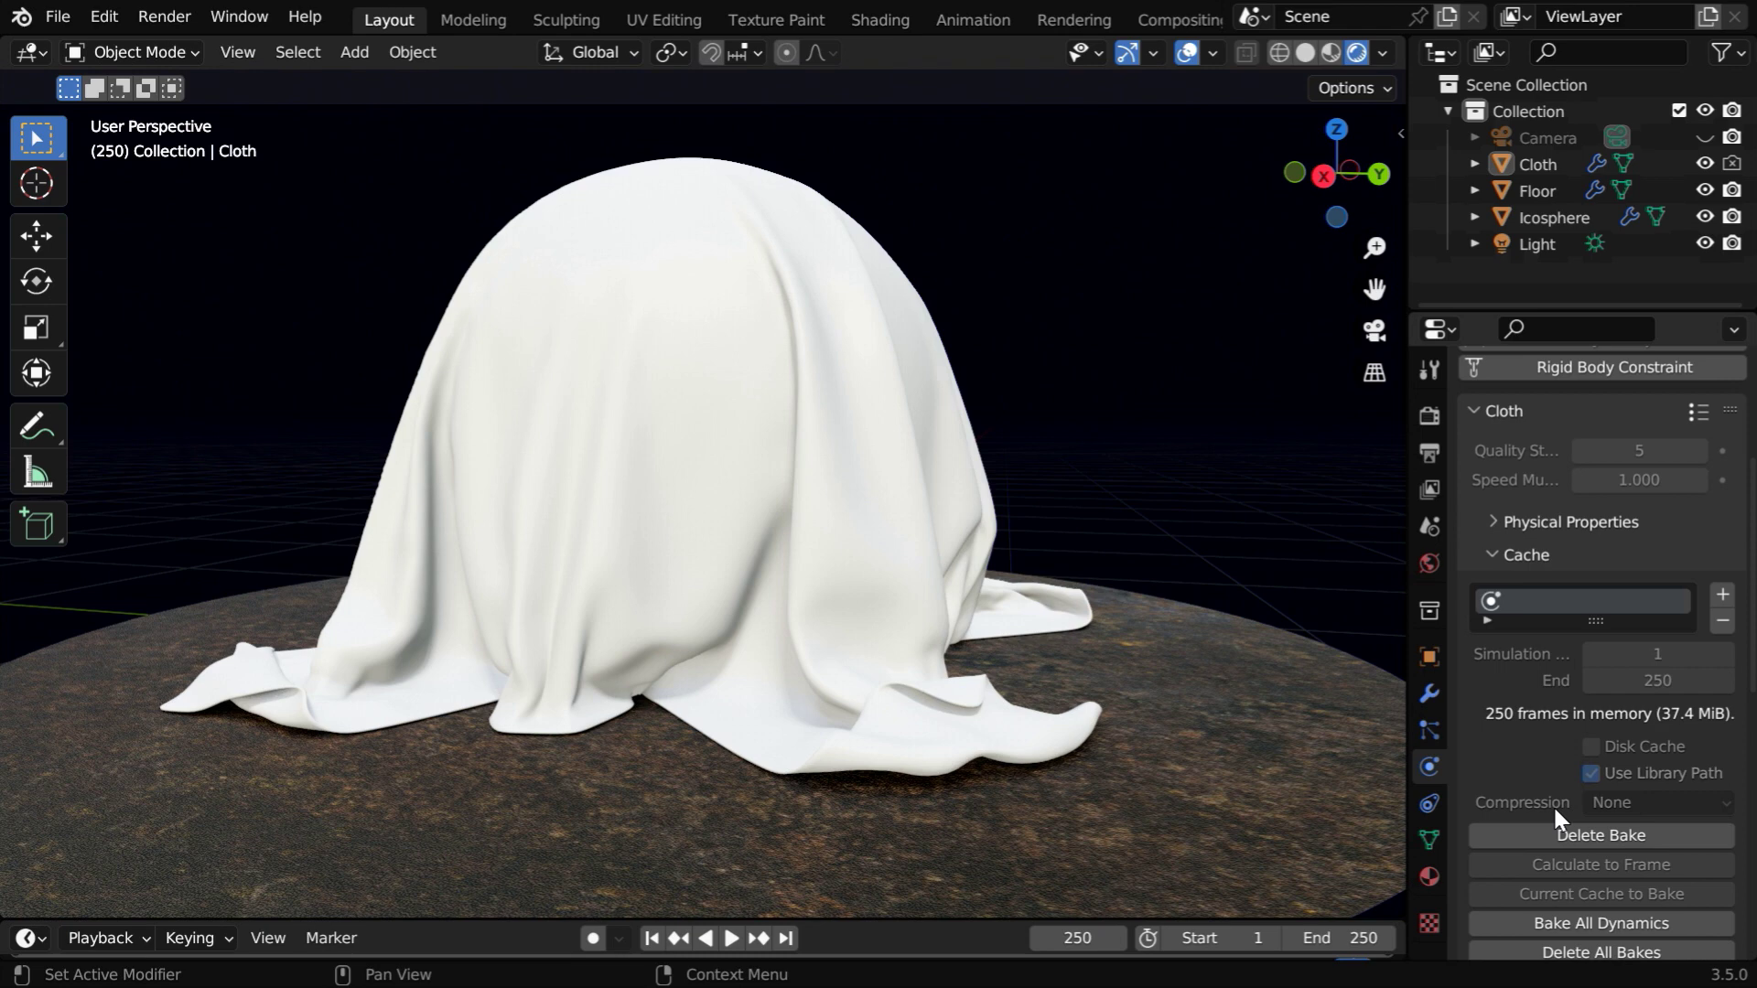
{"action": "left_click", "coordinate": [1429, 839]}
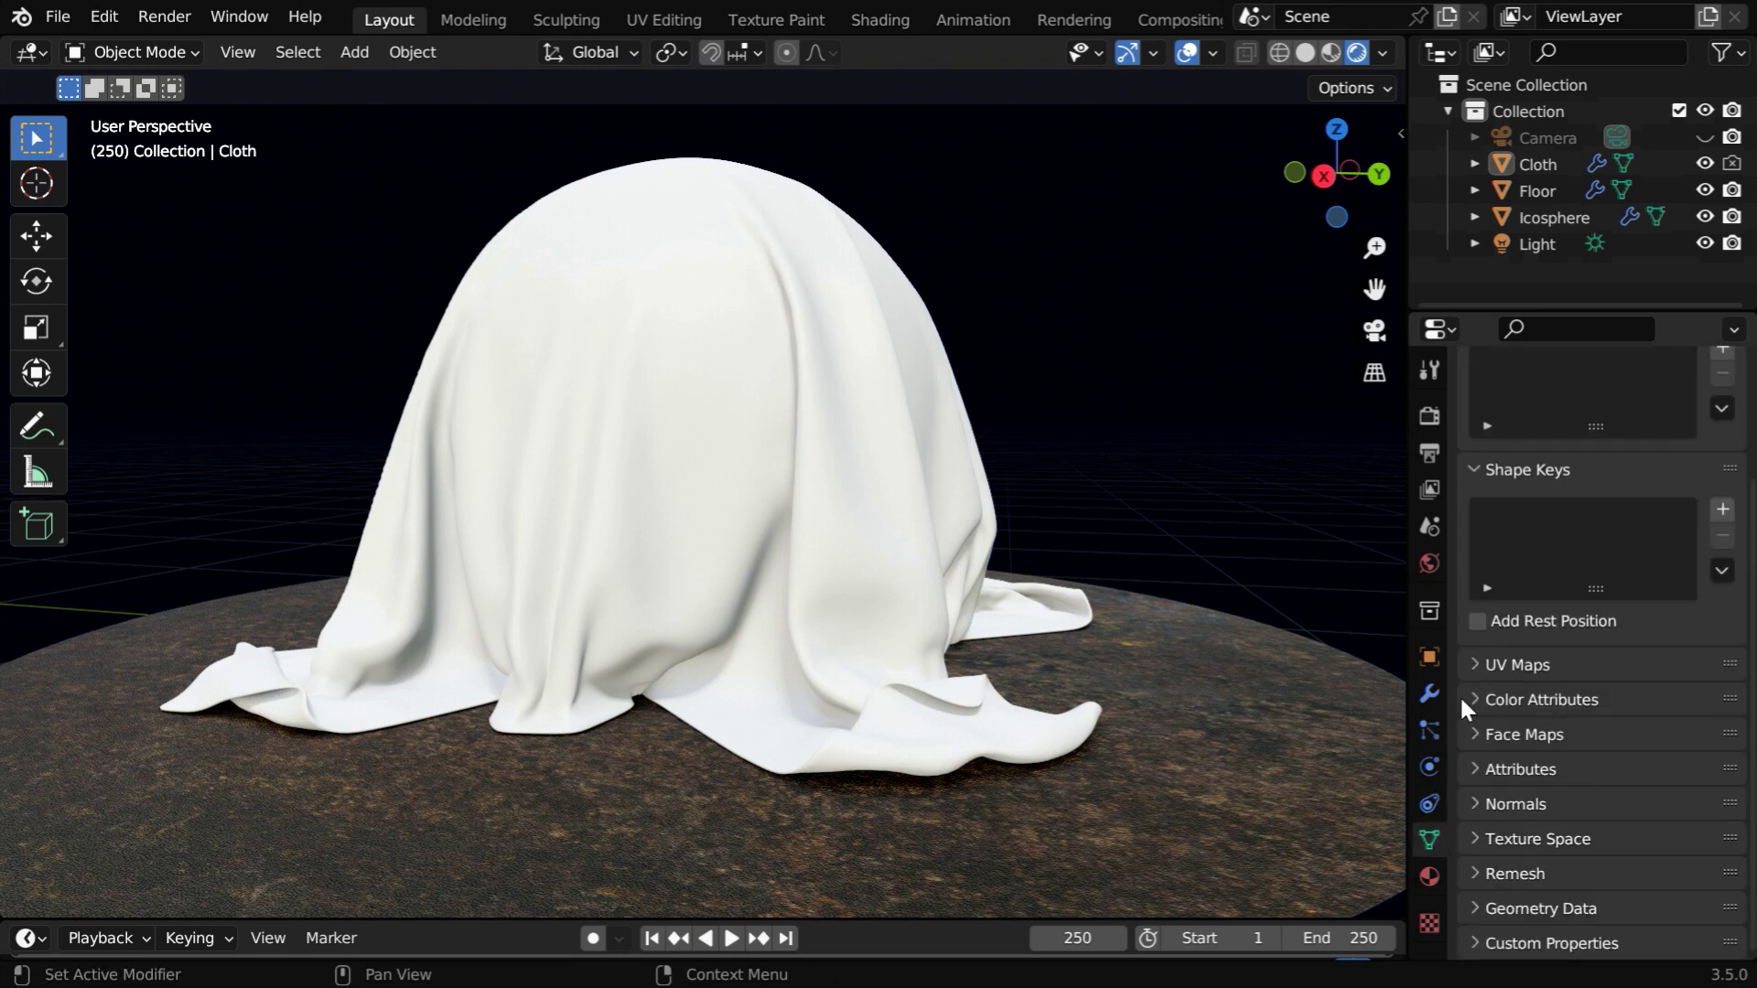
{"action": "left_click", "coordinate": [1471, 666]}
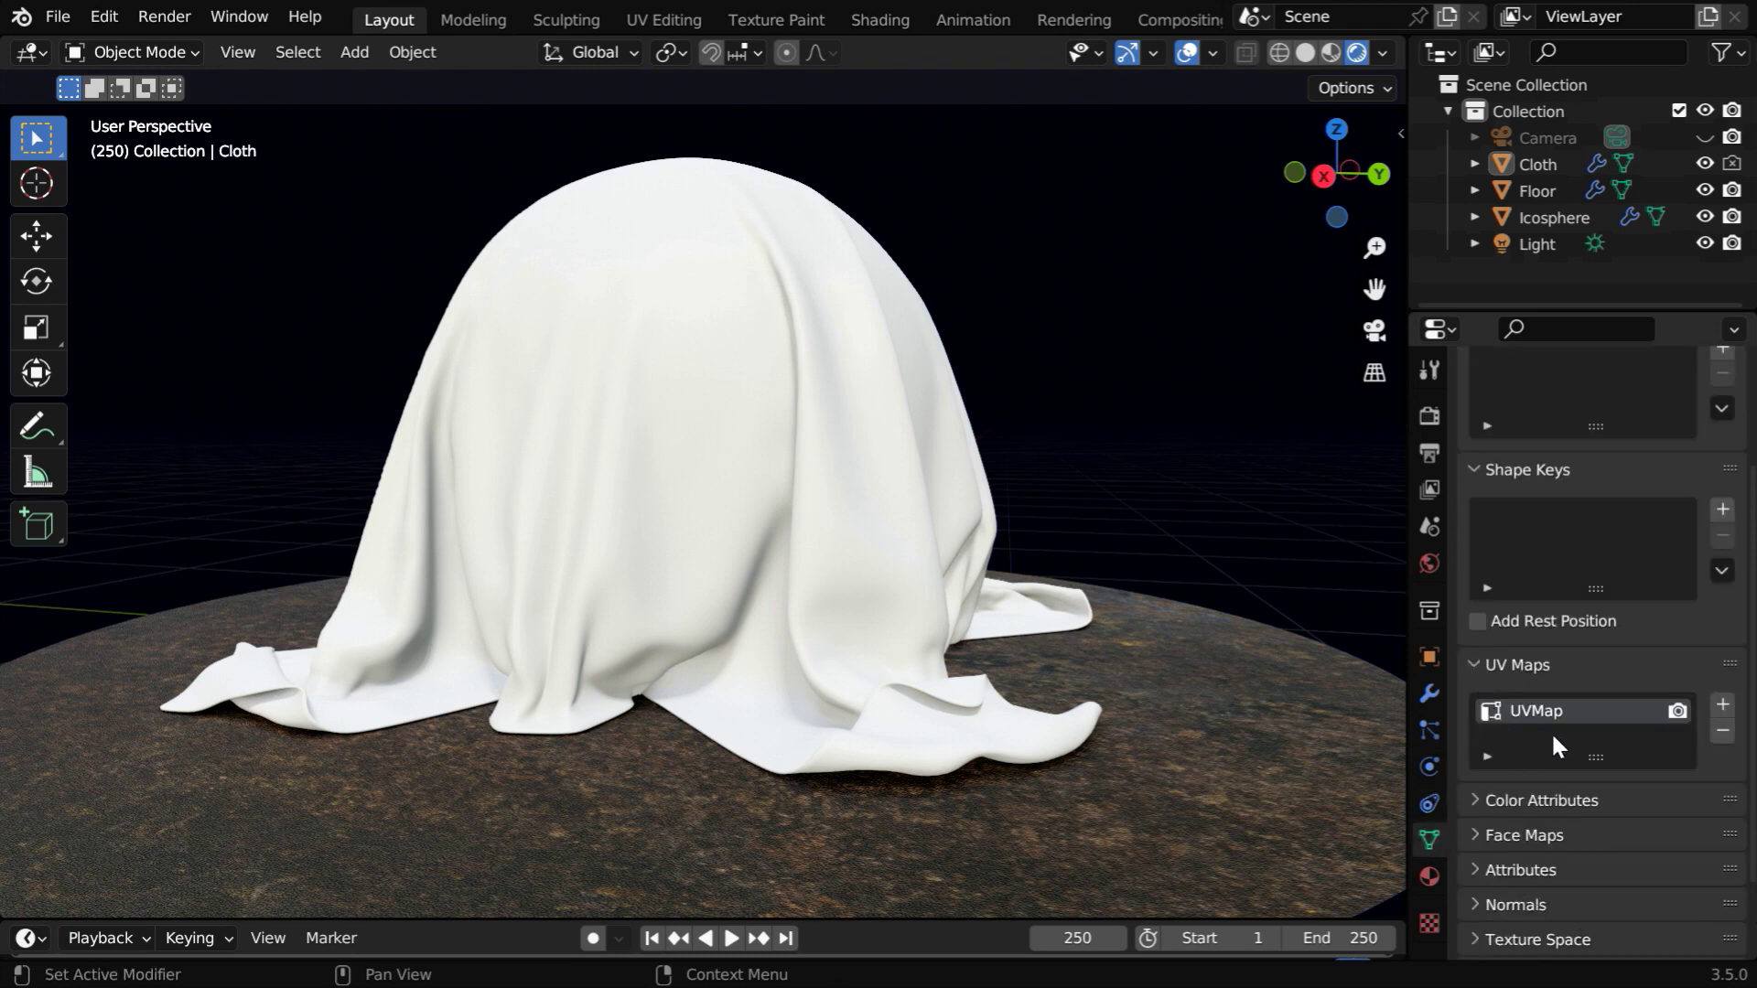
Turn the 3D view into the Shader Editor and delete the Principled BSDF node.
{"action": "left_click", "coordinate": [27, 52]}
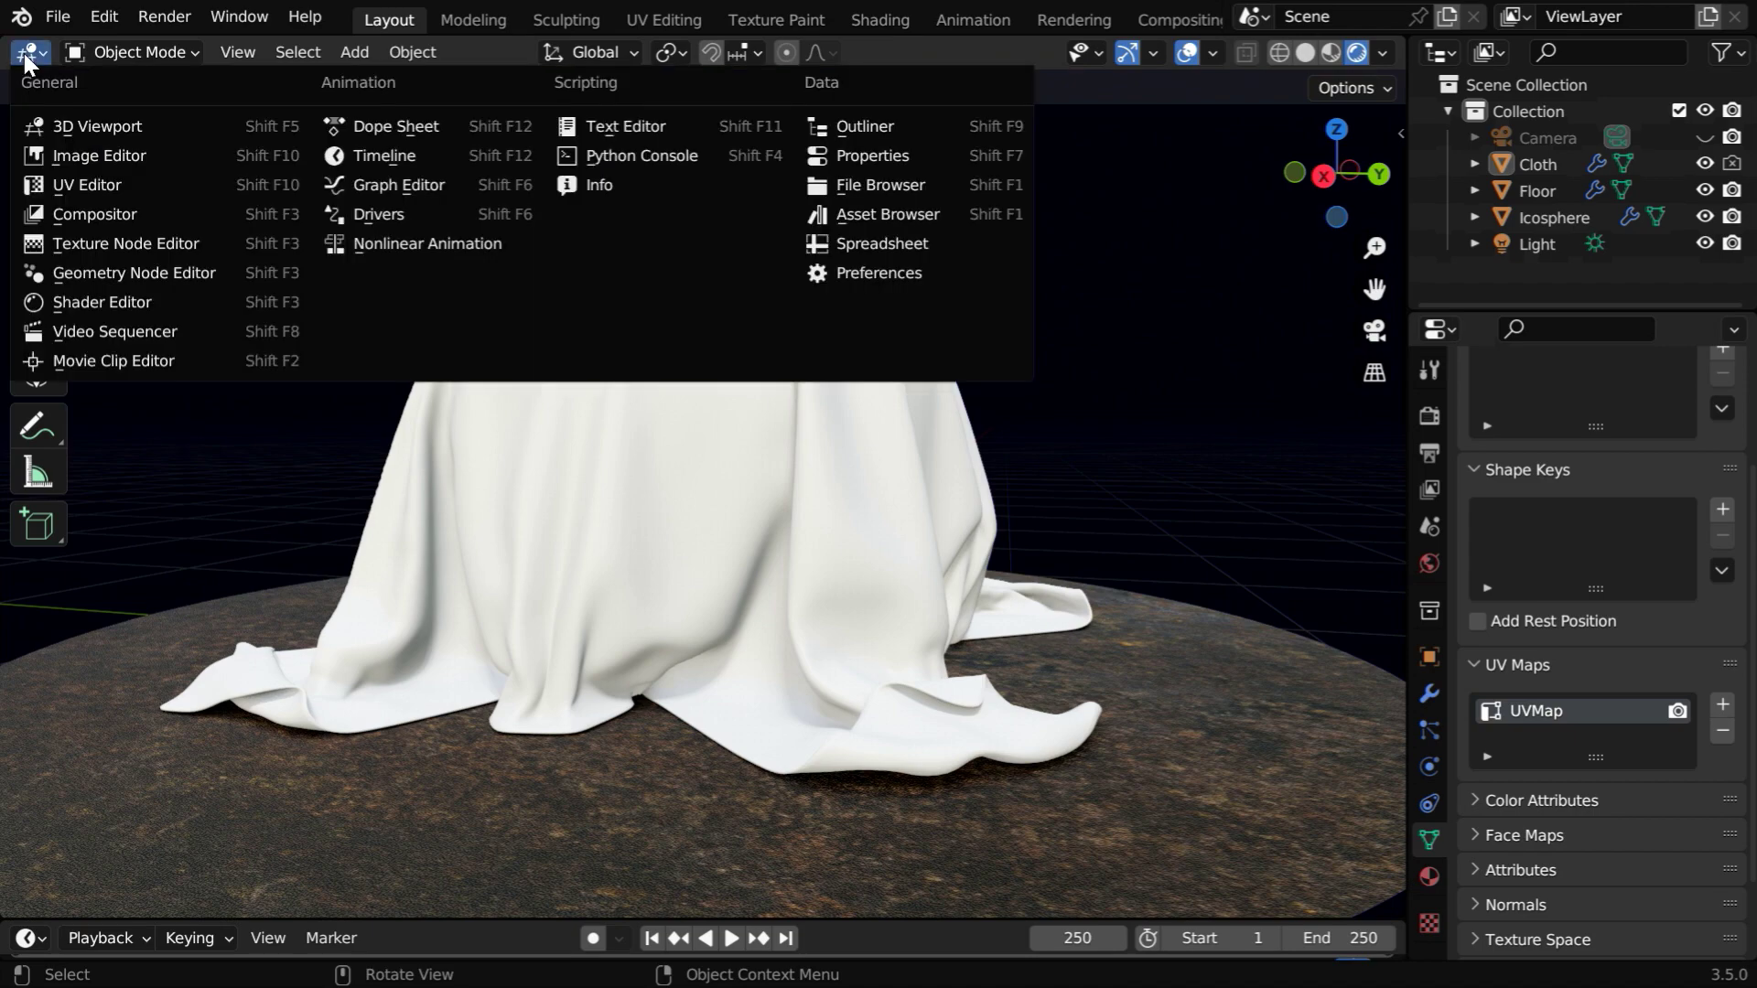
{"action": "left_click", "coordinate": [81, 300]}
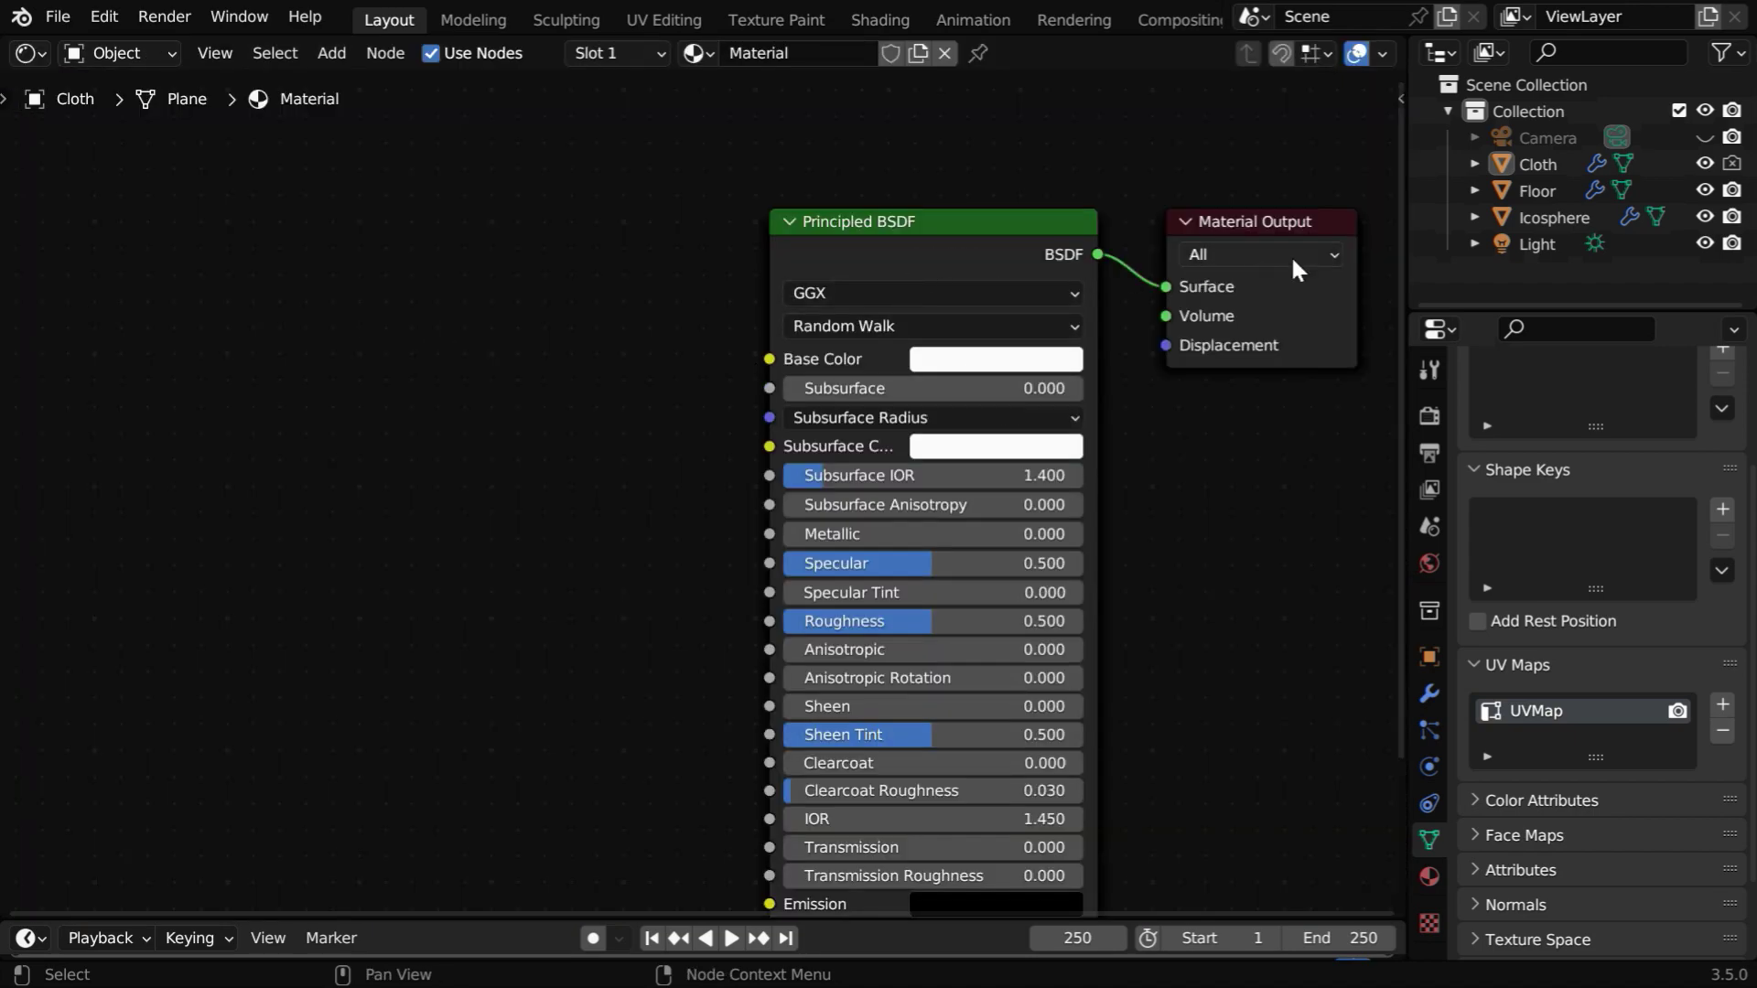
{"action": "left_click", "coordinate": [975, 226]}
{"action": "key", "text": "Delete"}
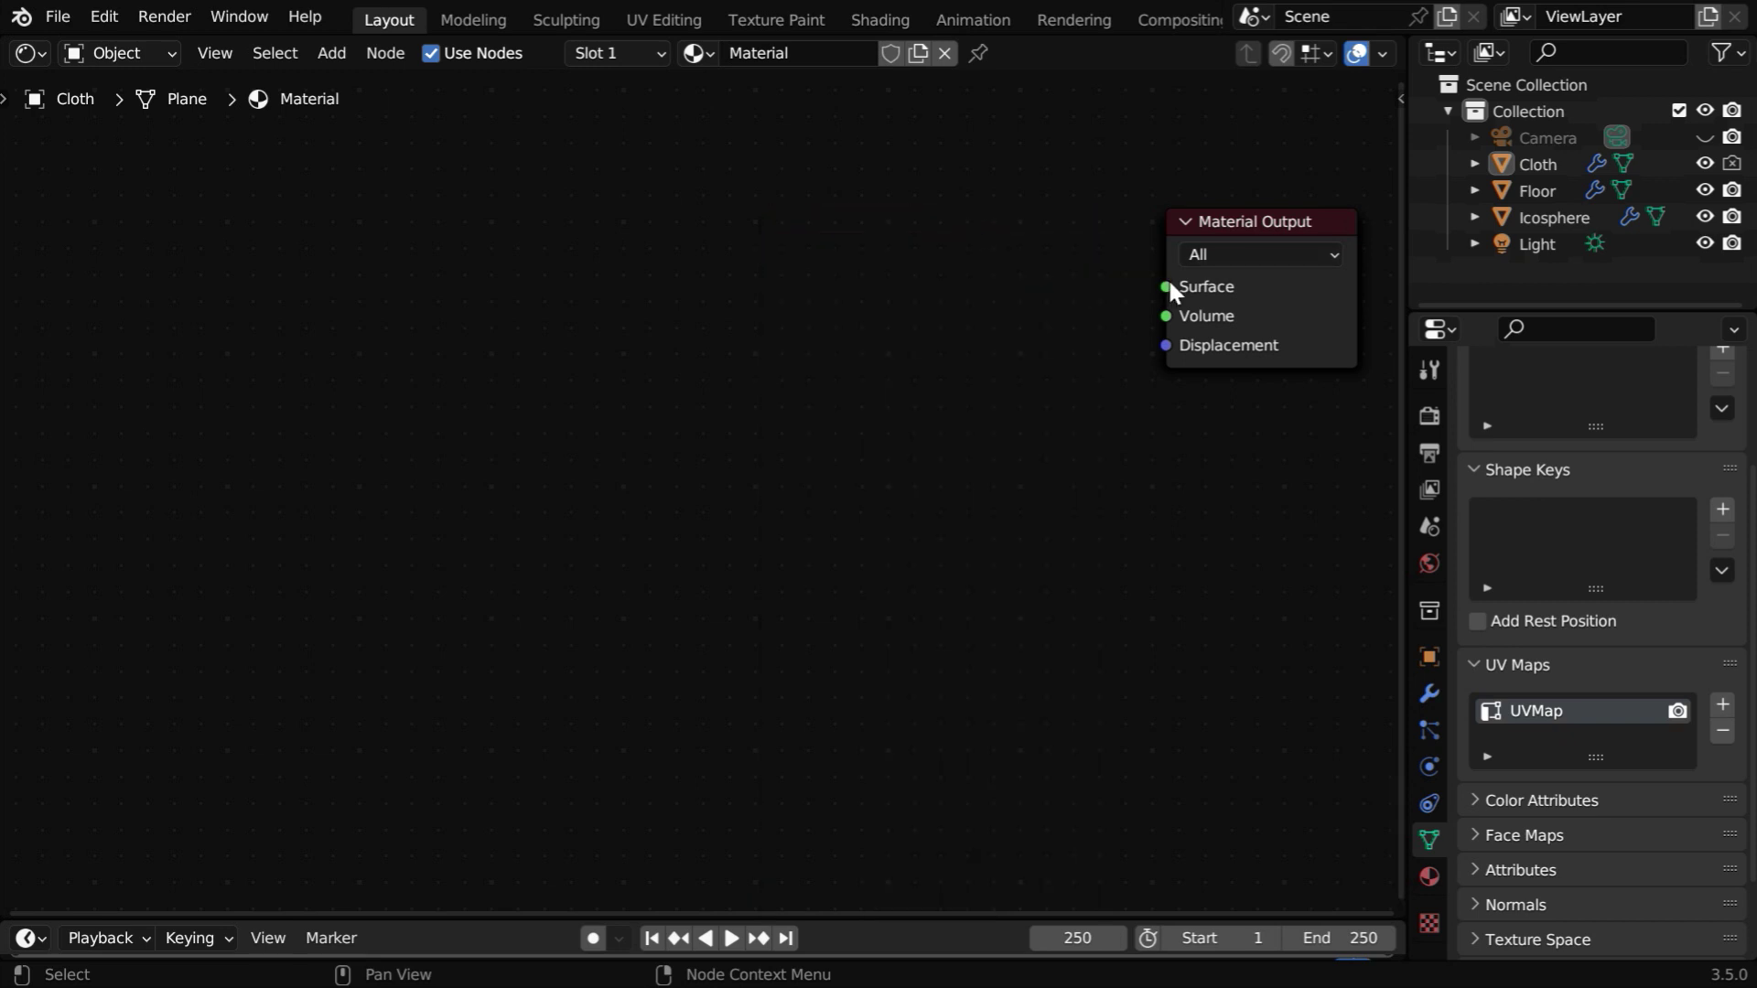
Add a Velvet BSDF node connected to the Material Output's Surface.
{"action": "left_click_drag", "start_coordinate": [1166, 286], "coordinate": [999, 195]}
{"action": "type", "text": "vel"}
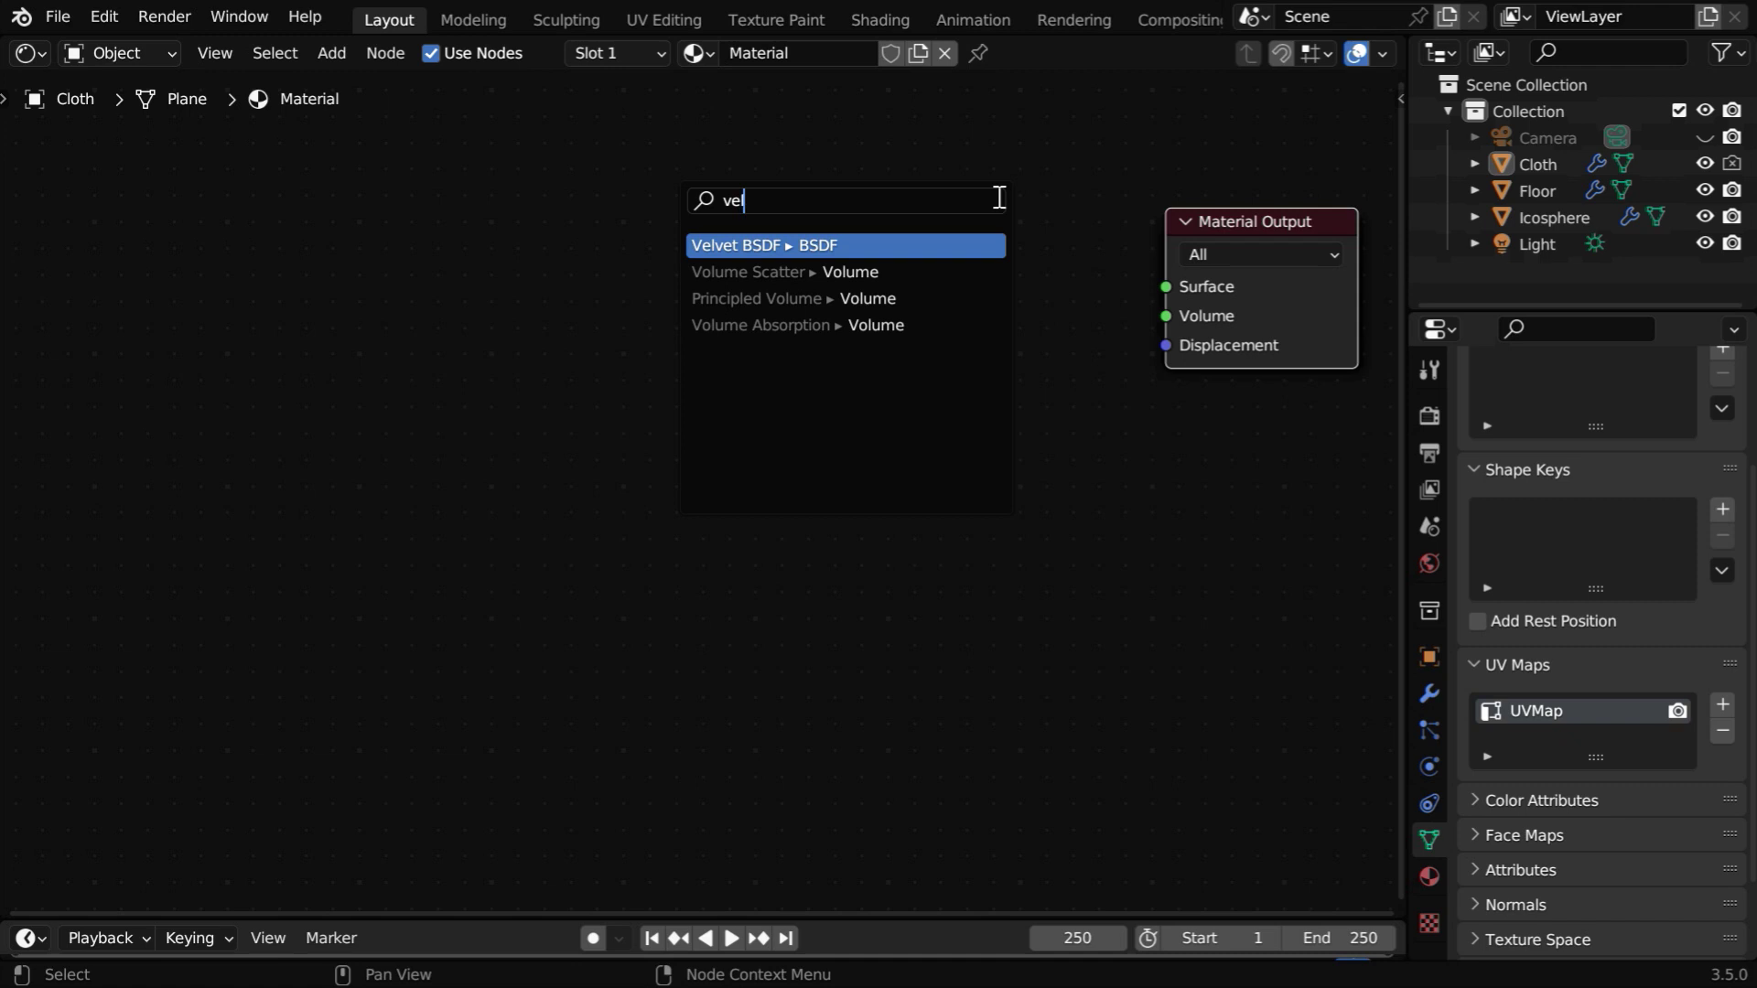
{"action": "key", "text": "Return"}
{"action": "left_click", "coordinate": [997, 203]}
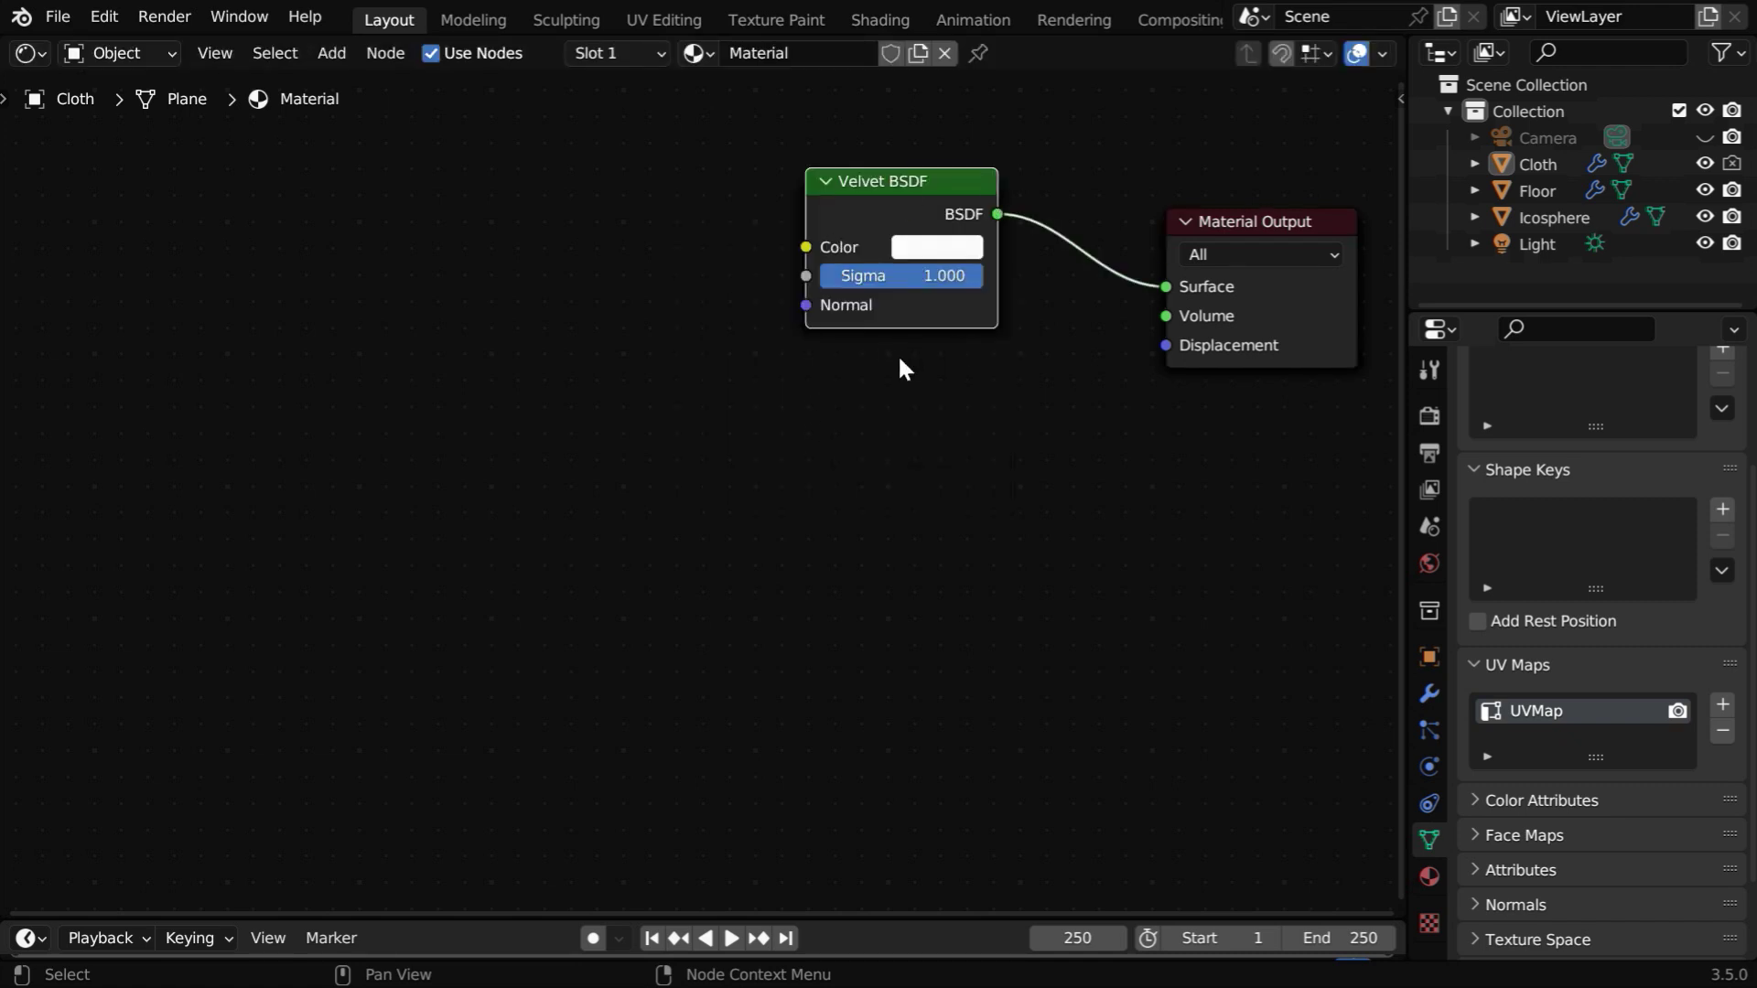
{"action": "left_click", "coordinate": [333, 64]}
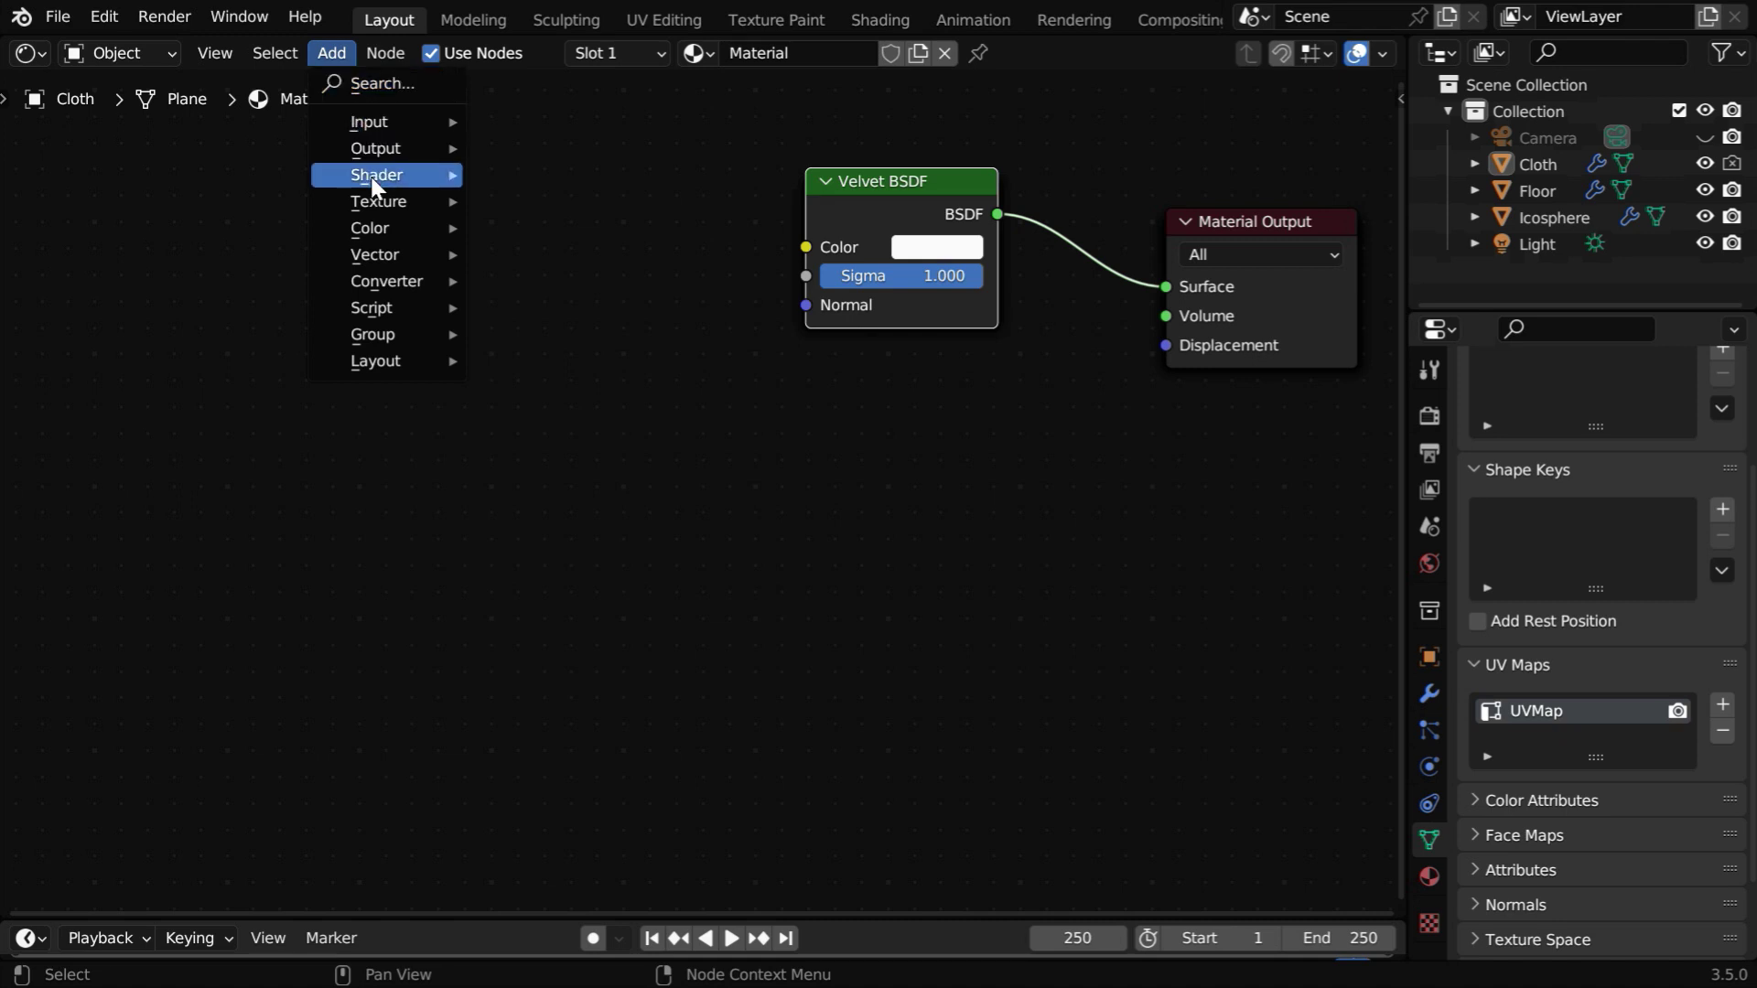
{"action": "mouse_move", "coordinate": [380, 176]}
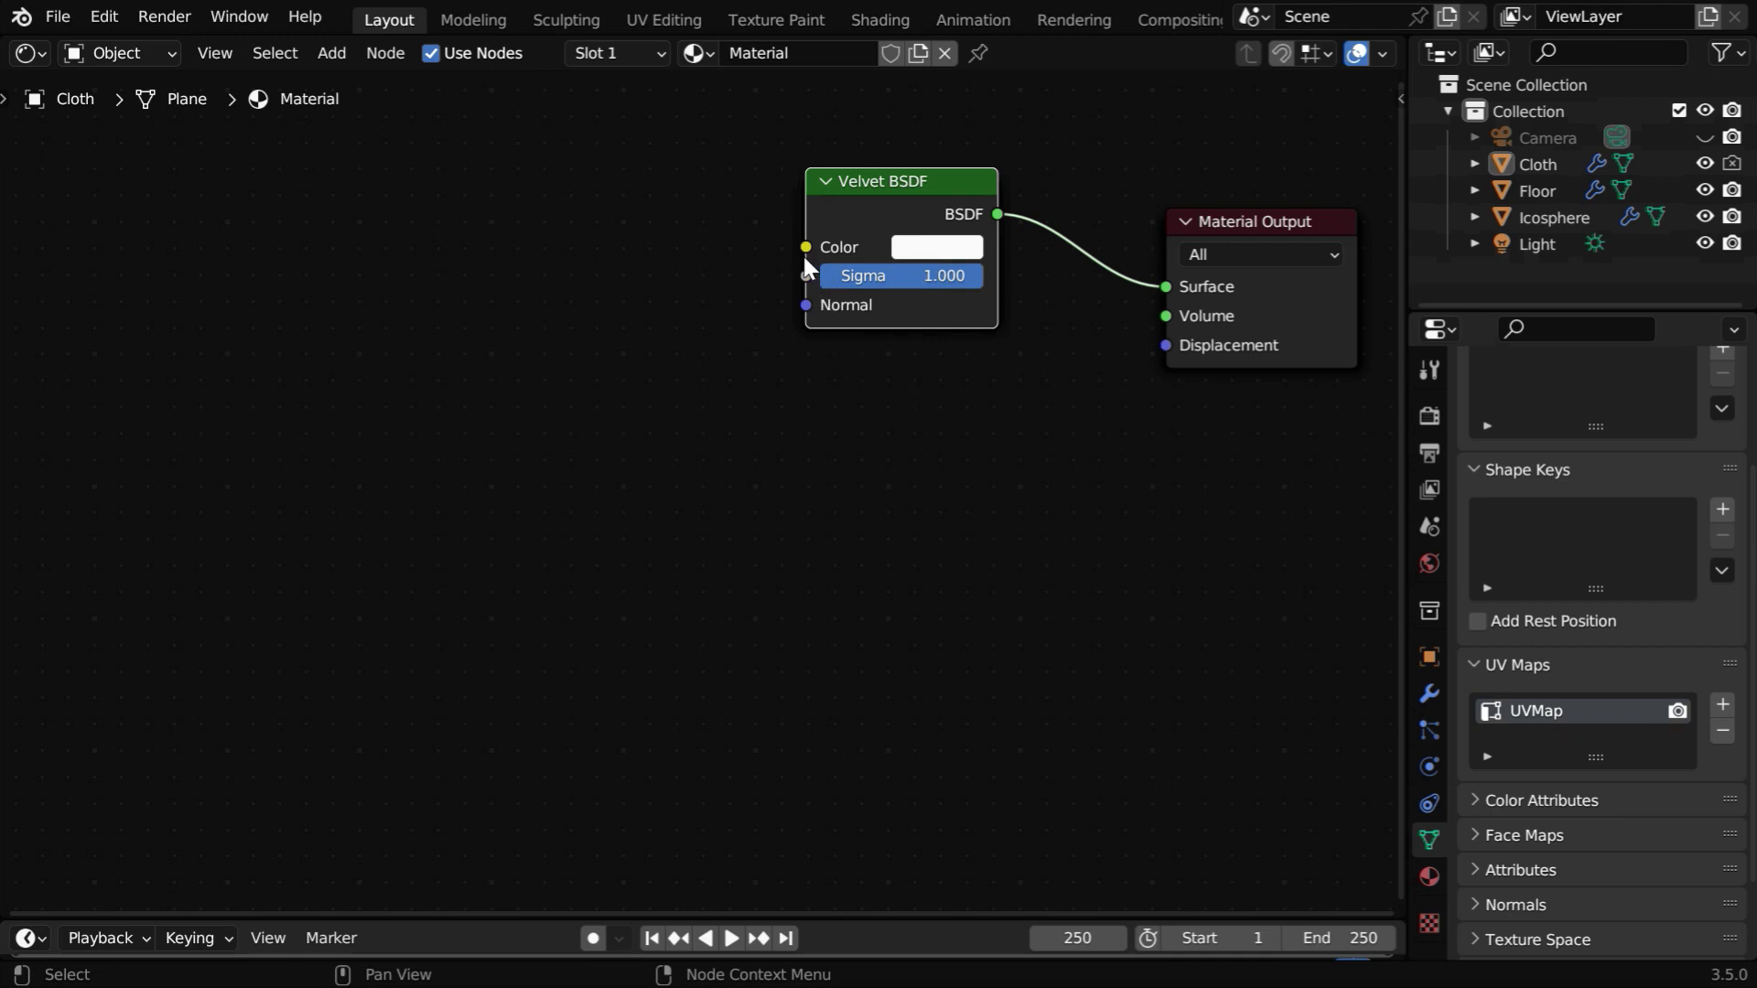
Drive the Velvet Color with a Wave Texture set to Diagonal direction.
{"action": "left_click_drag", "start_coordinate": [805, 247], "coordinate": [694, 228]}
{"action": "type", "text": "wav"}
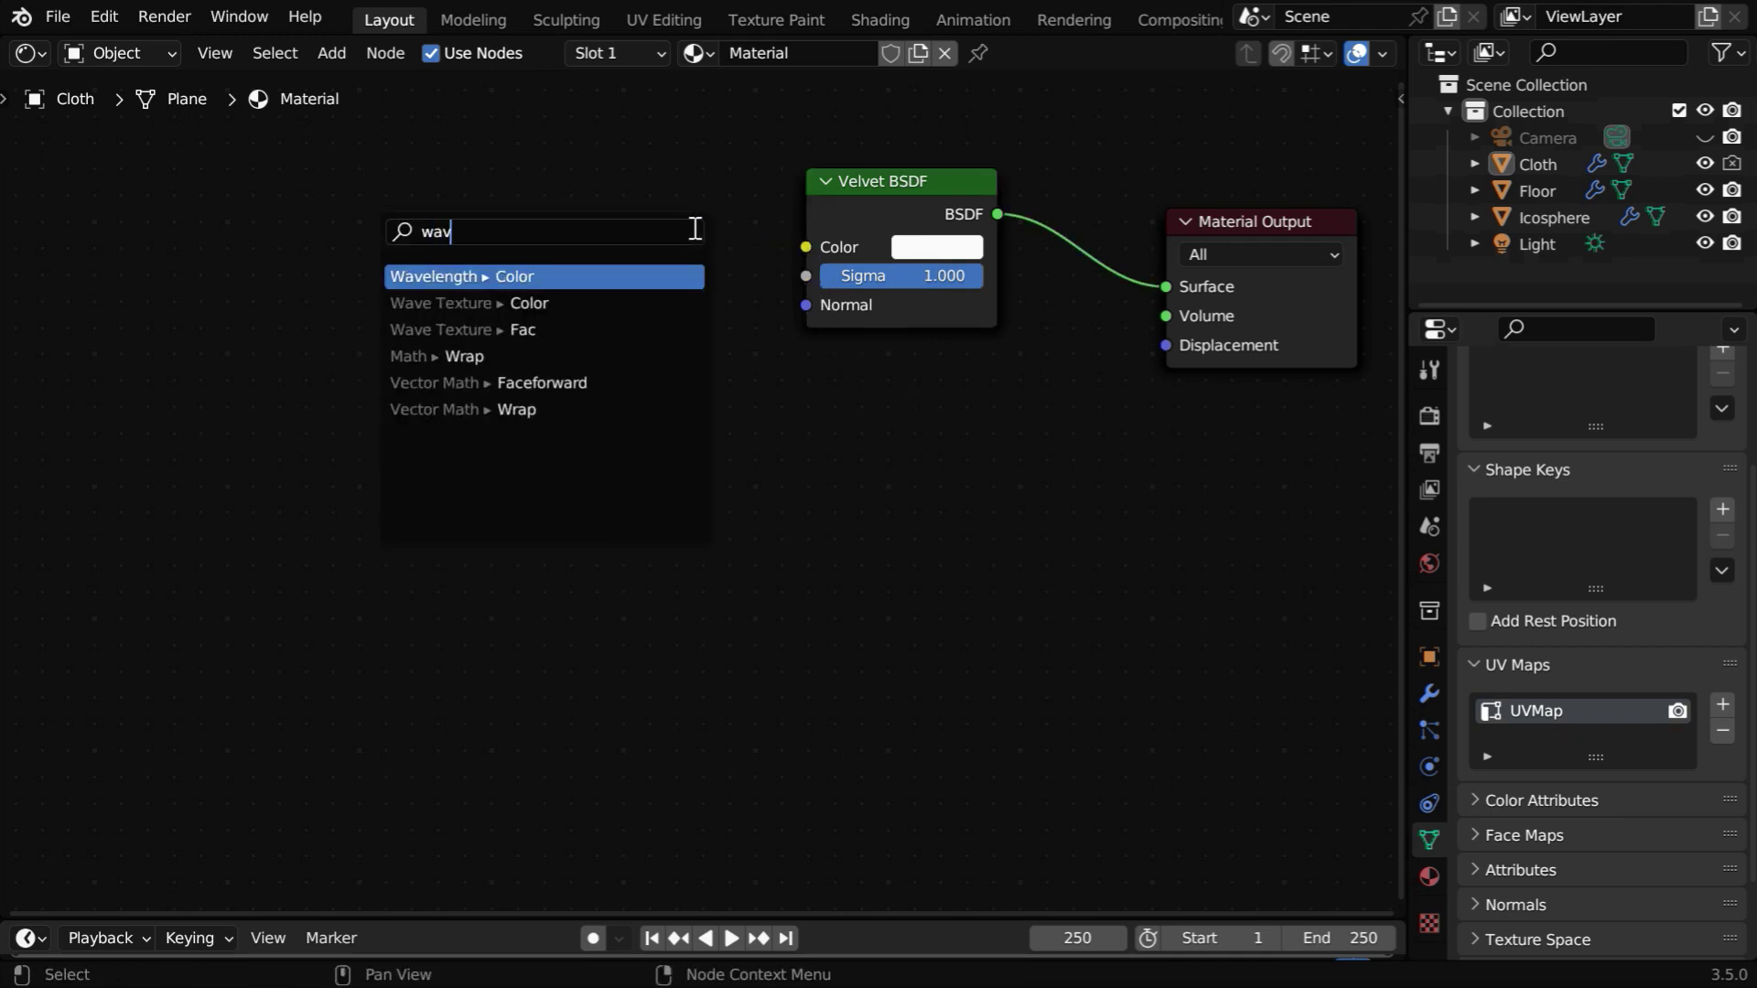
{"action": "type", "text": "e"}
{"action": "key", "text": "Down"}
{"action": "key", "text": "Return"}
{"action": "left_click", "coordinate": [693, 227]}
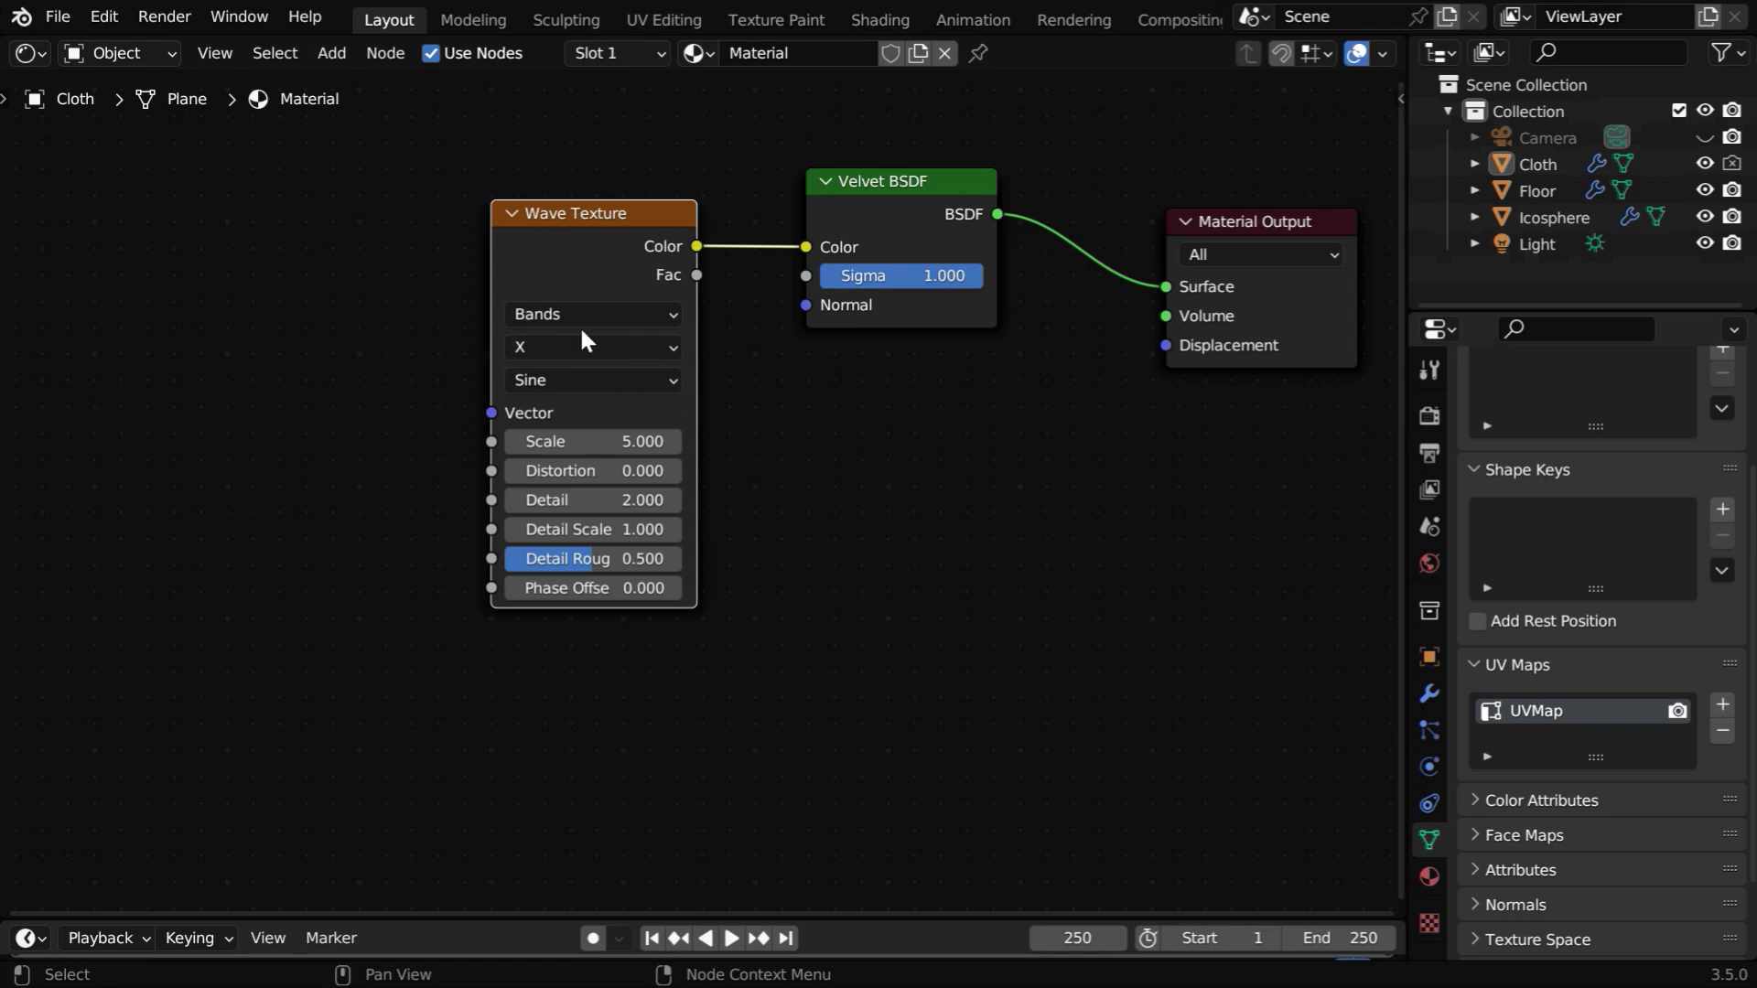
{"action": "left_click", "coordinate": [618, 348]}
{"action": "left_click", "coordinate": [604, 462]}
Split off a 3D viewport beside the nodes and set the Wave Texture scale to 20.
{"action": "left_click_drag", "start_coordinate": [5, 43], "coordinate": [902, 55]}
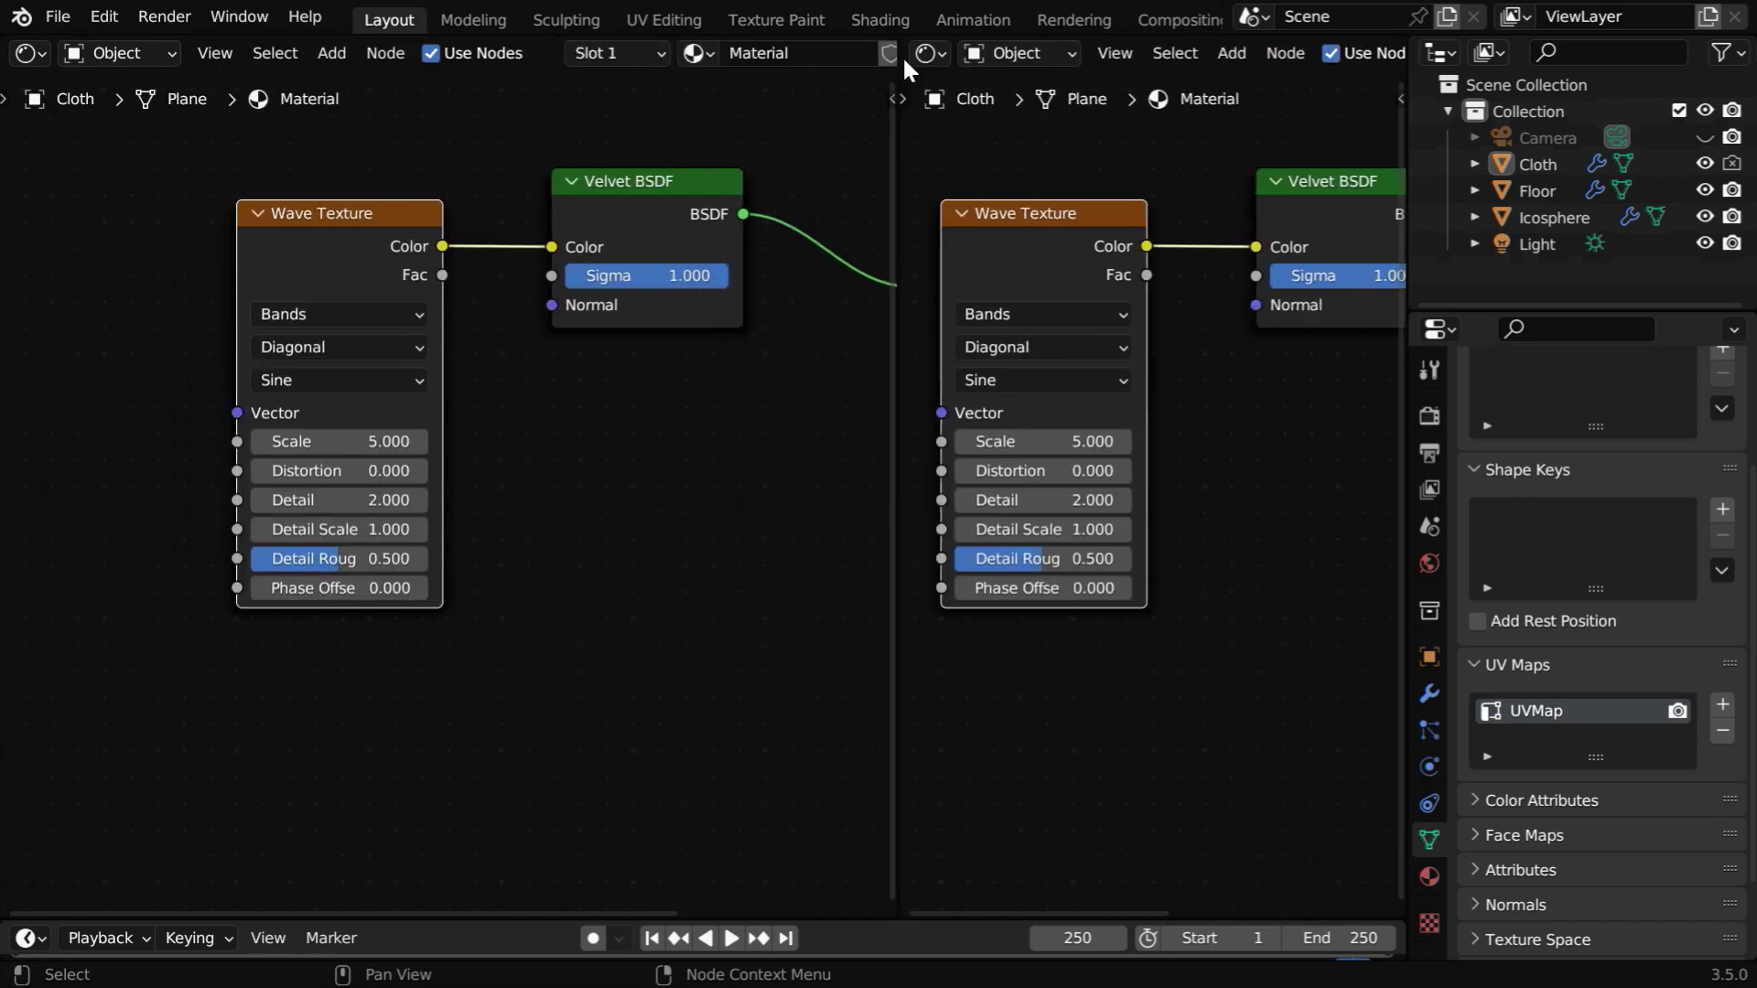
{"action": "left_click", "coordinate": [940, 48]}
{"action": "left_click", "coordinate": [873, 138]}
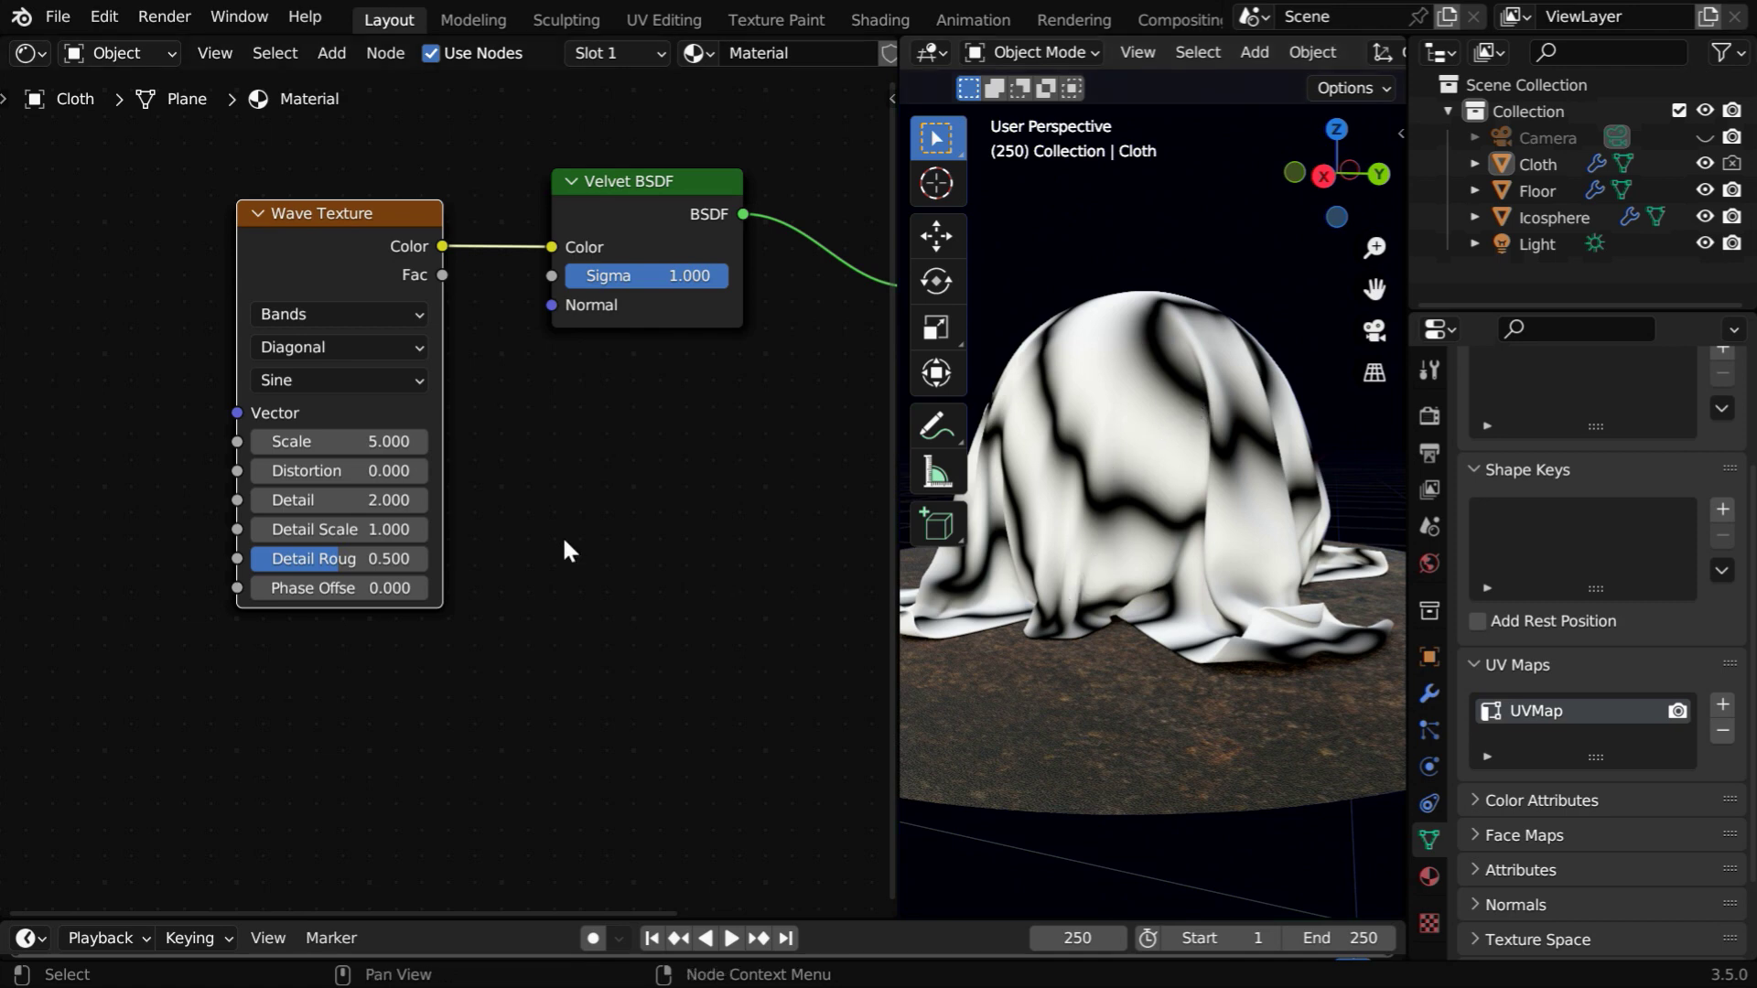
{"action": "left_click", "coordinate": [407, 443]}
{"action": "type", "text": "20"}
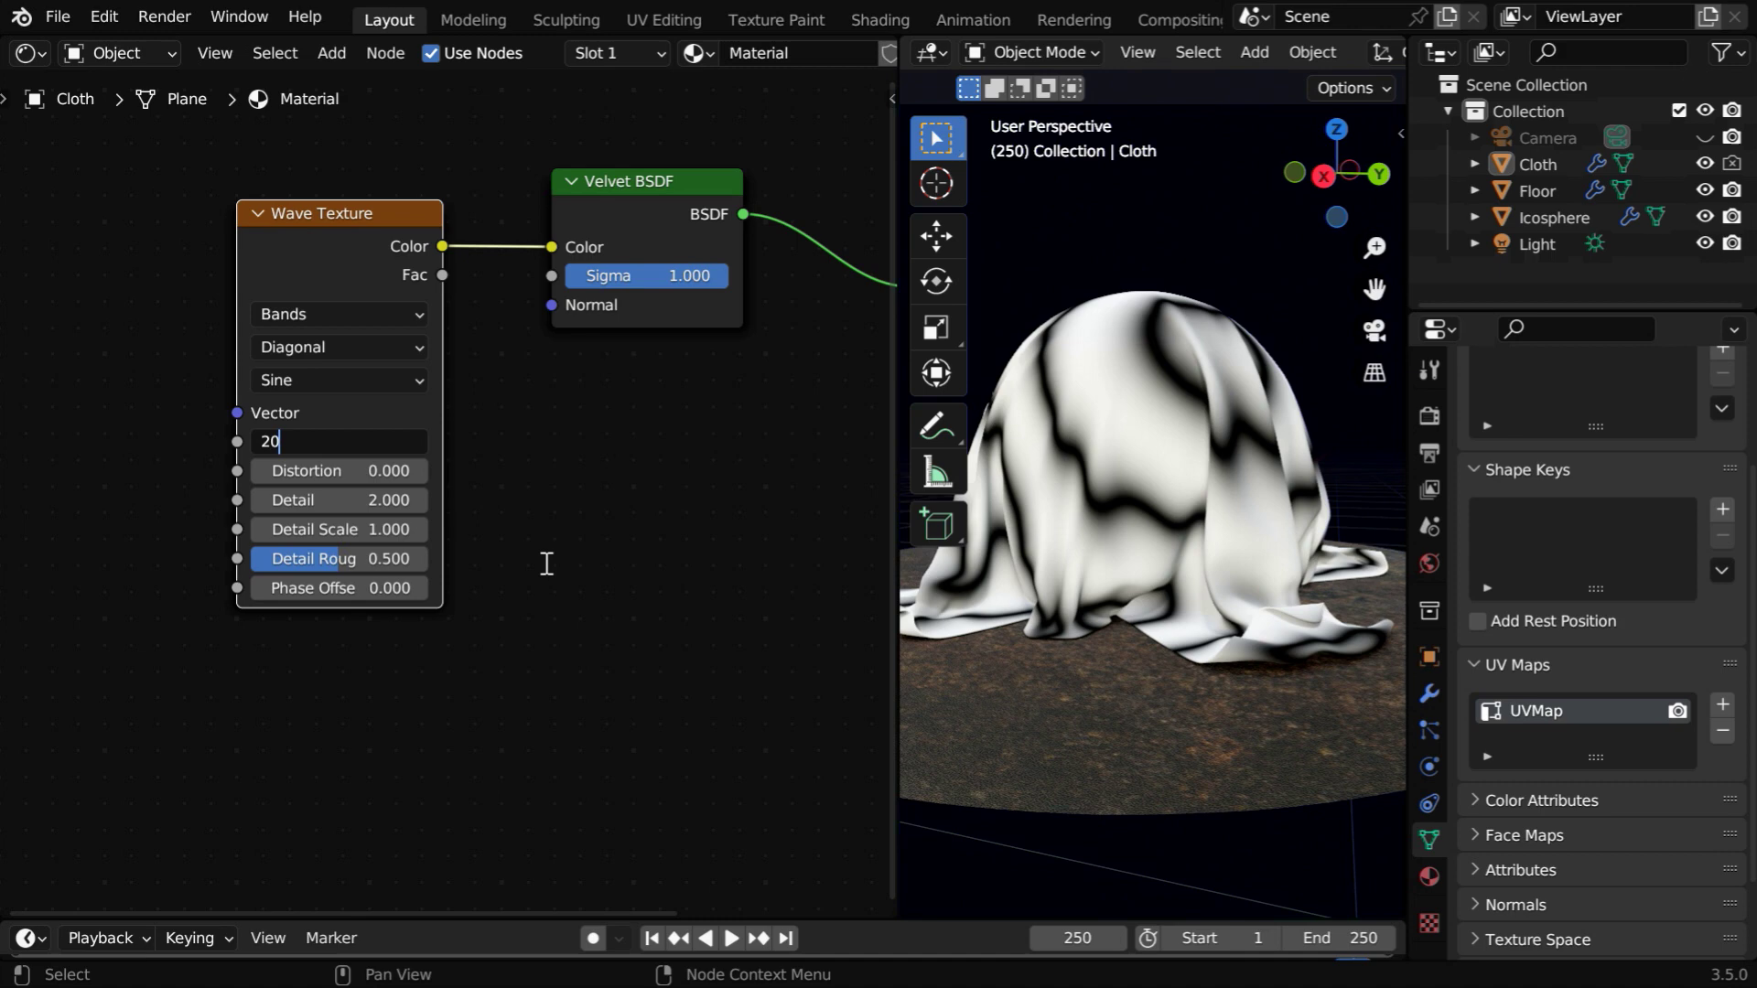
{"action": "key", "text": "Return"}
{"action": "middle_click_drag", "start_coordinate": [1139, 414], "coordinate": [1193, 553], "text": "ctrl"}
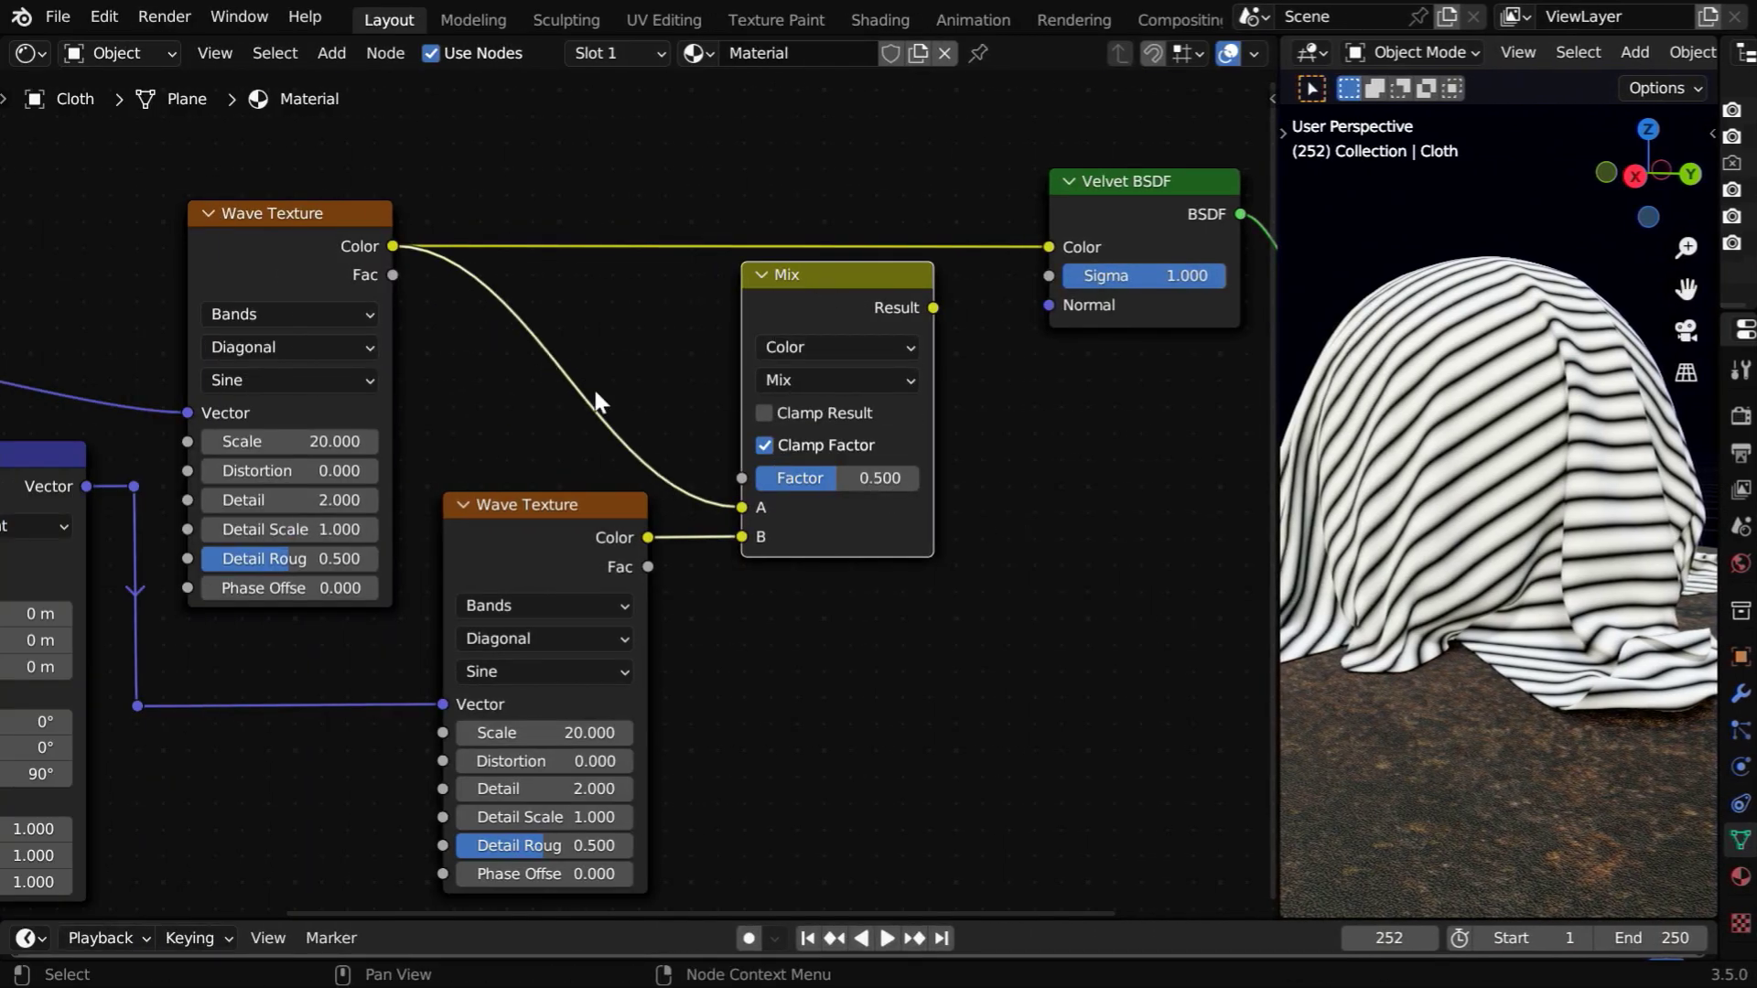
Feed the Mix node's result into the Velvet BSDF colour.
{"action": "left_click_drag", "start_coordinate": [935, 310], "coordinate": [1052, 247]}
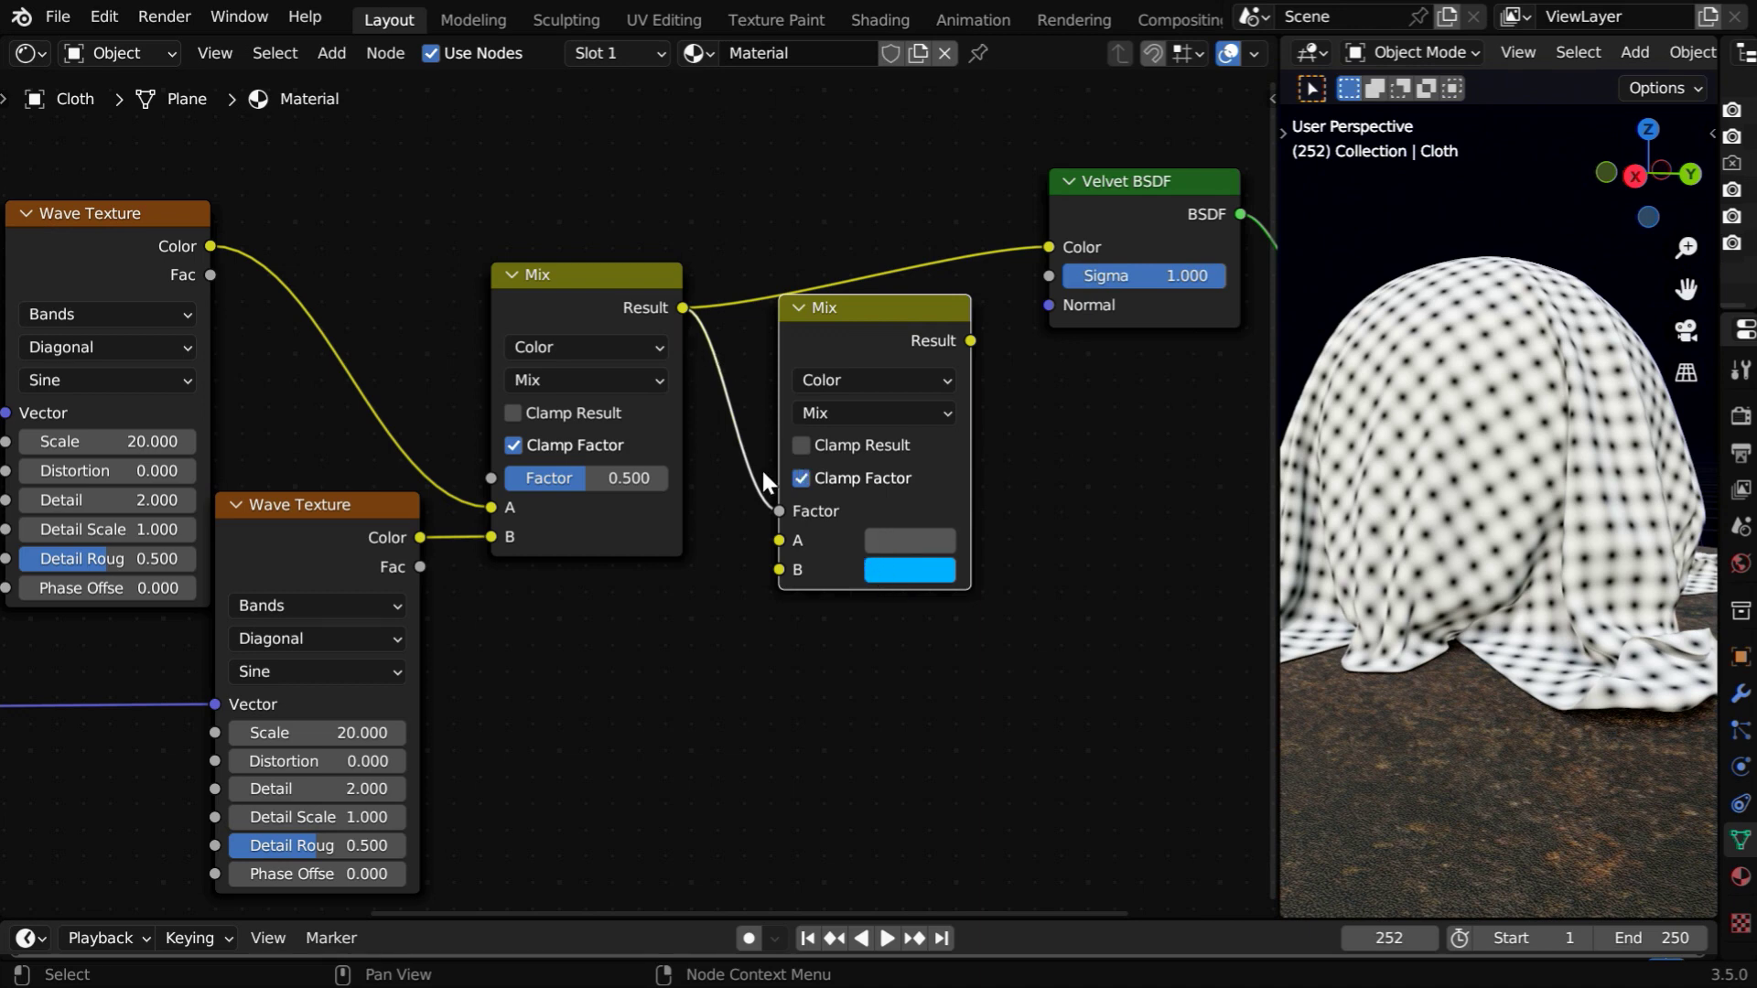
Link the second Mix to the Velvet Color and set both Wave Texture scales to 250.
{"action": "left_click_drag", "start_coordinate": [970, 341], "coordinate": [1049, 248]}
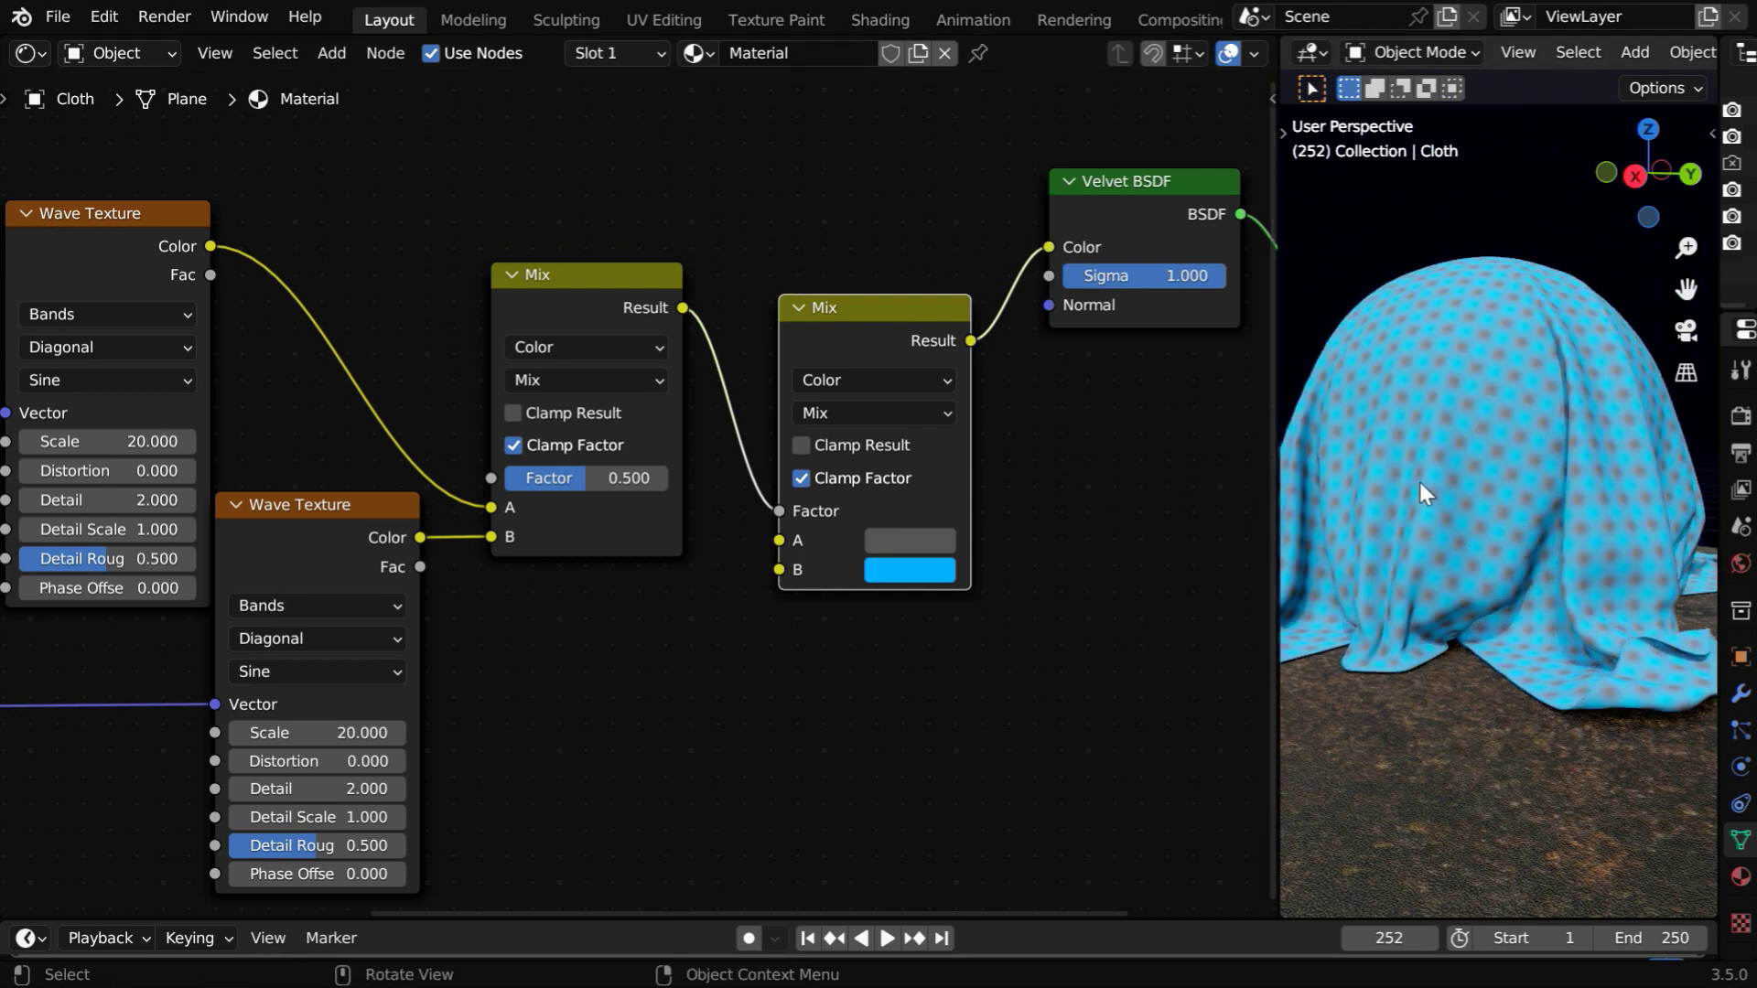
{"action": "middle_click_drag", "start_coordinate": [1565, 628], "coordinate": [1547, 519], "text": "ctrl"}
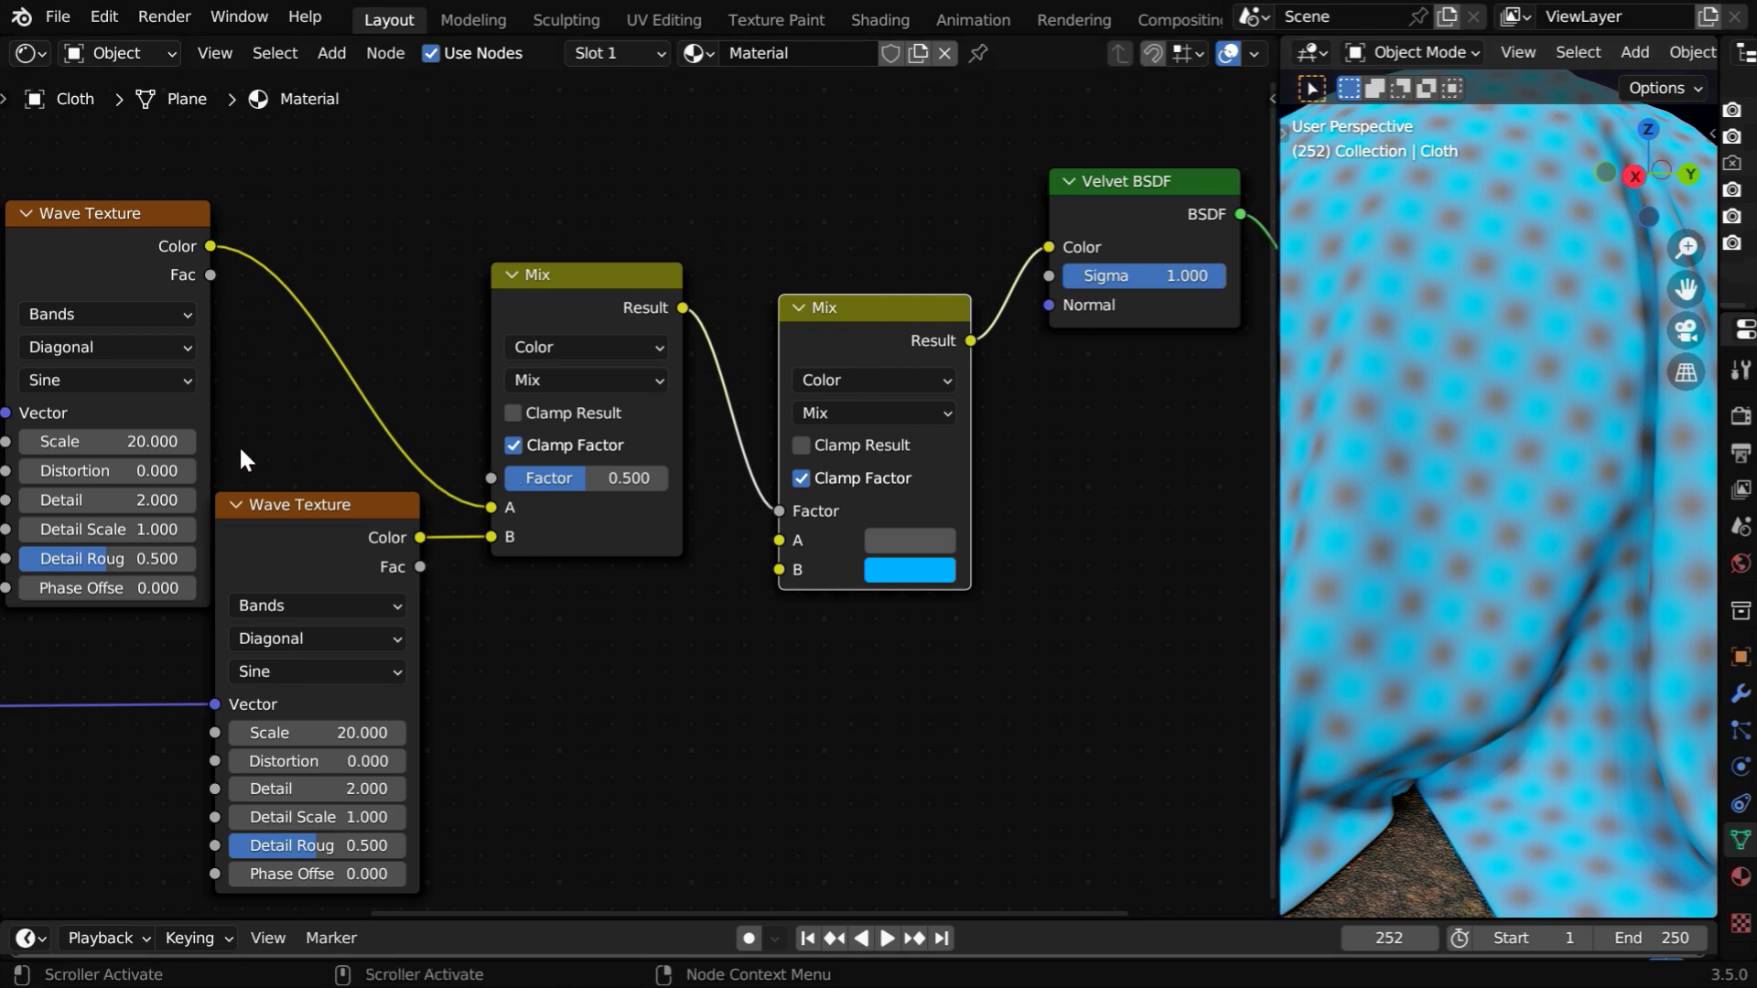
{"action": "left_click", "coordinate": [168, 445]}
{"action": "type", "text": "250"}
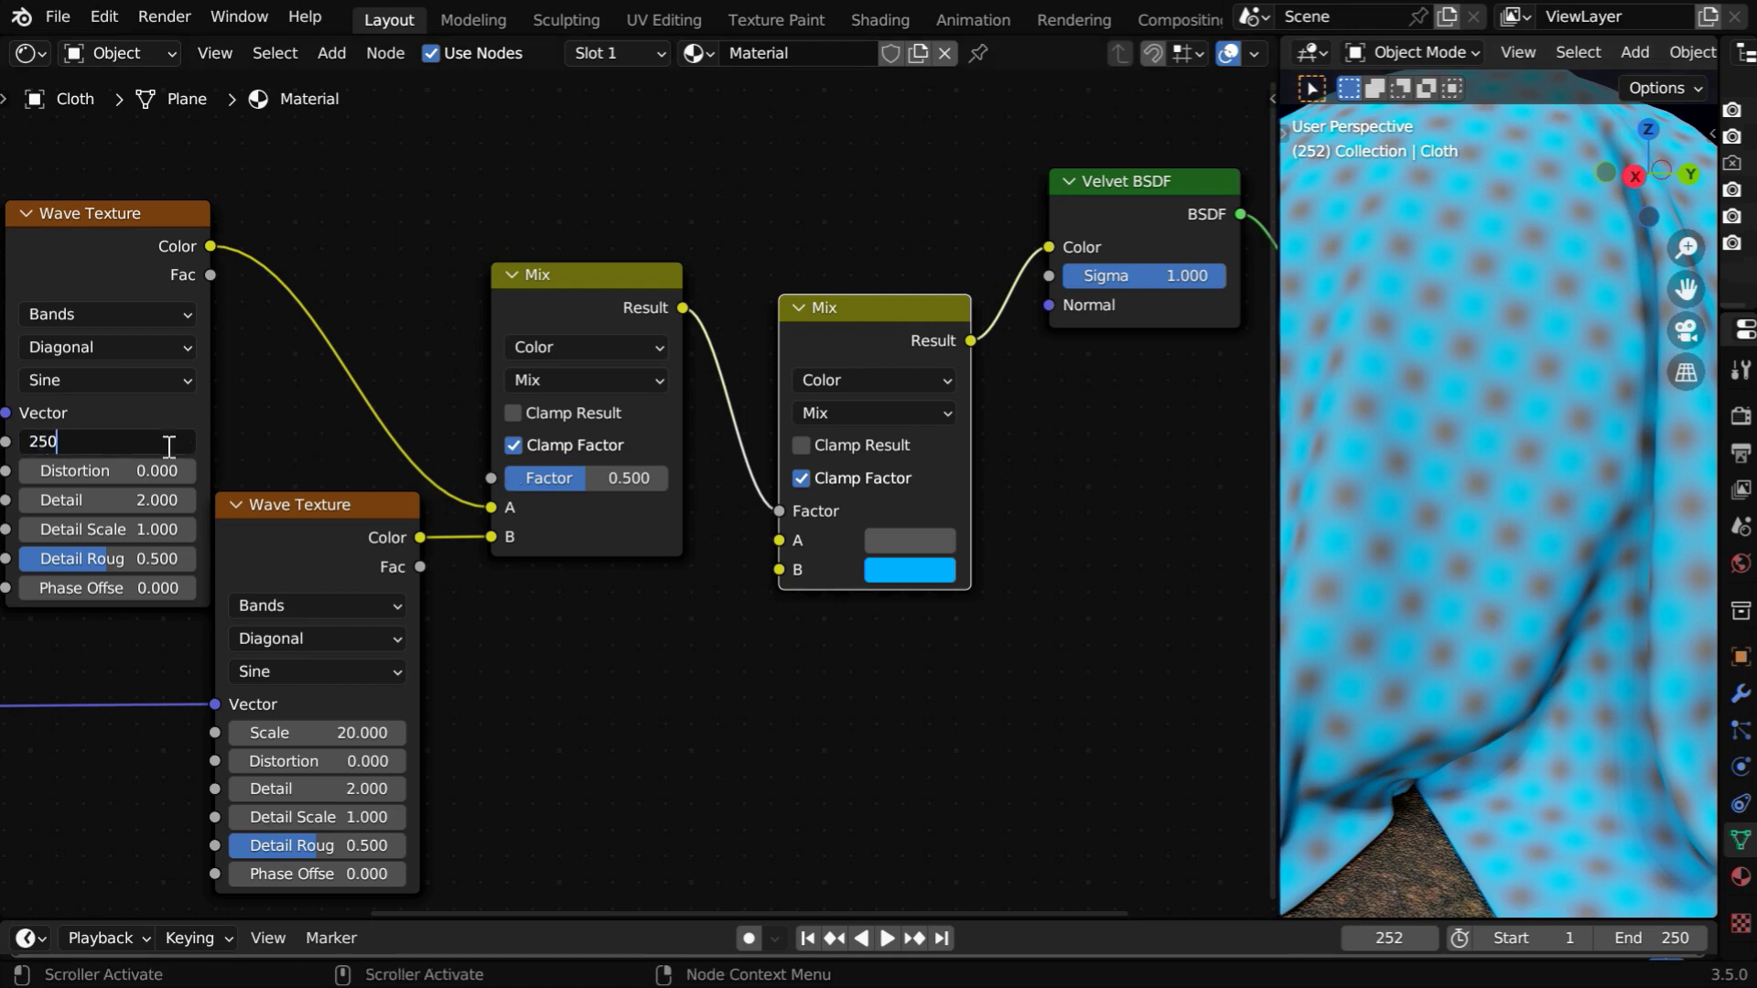
{"action": "key", "text": "Return"}
{"action": "left_click", "coordinate": [318, 729]}
{"action": "type", "text": "250"}
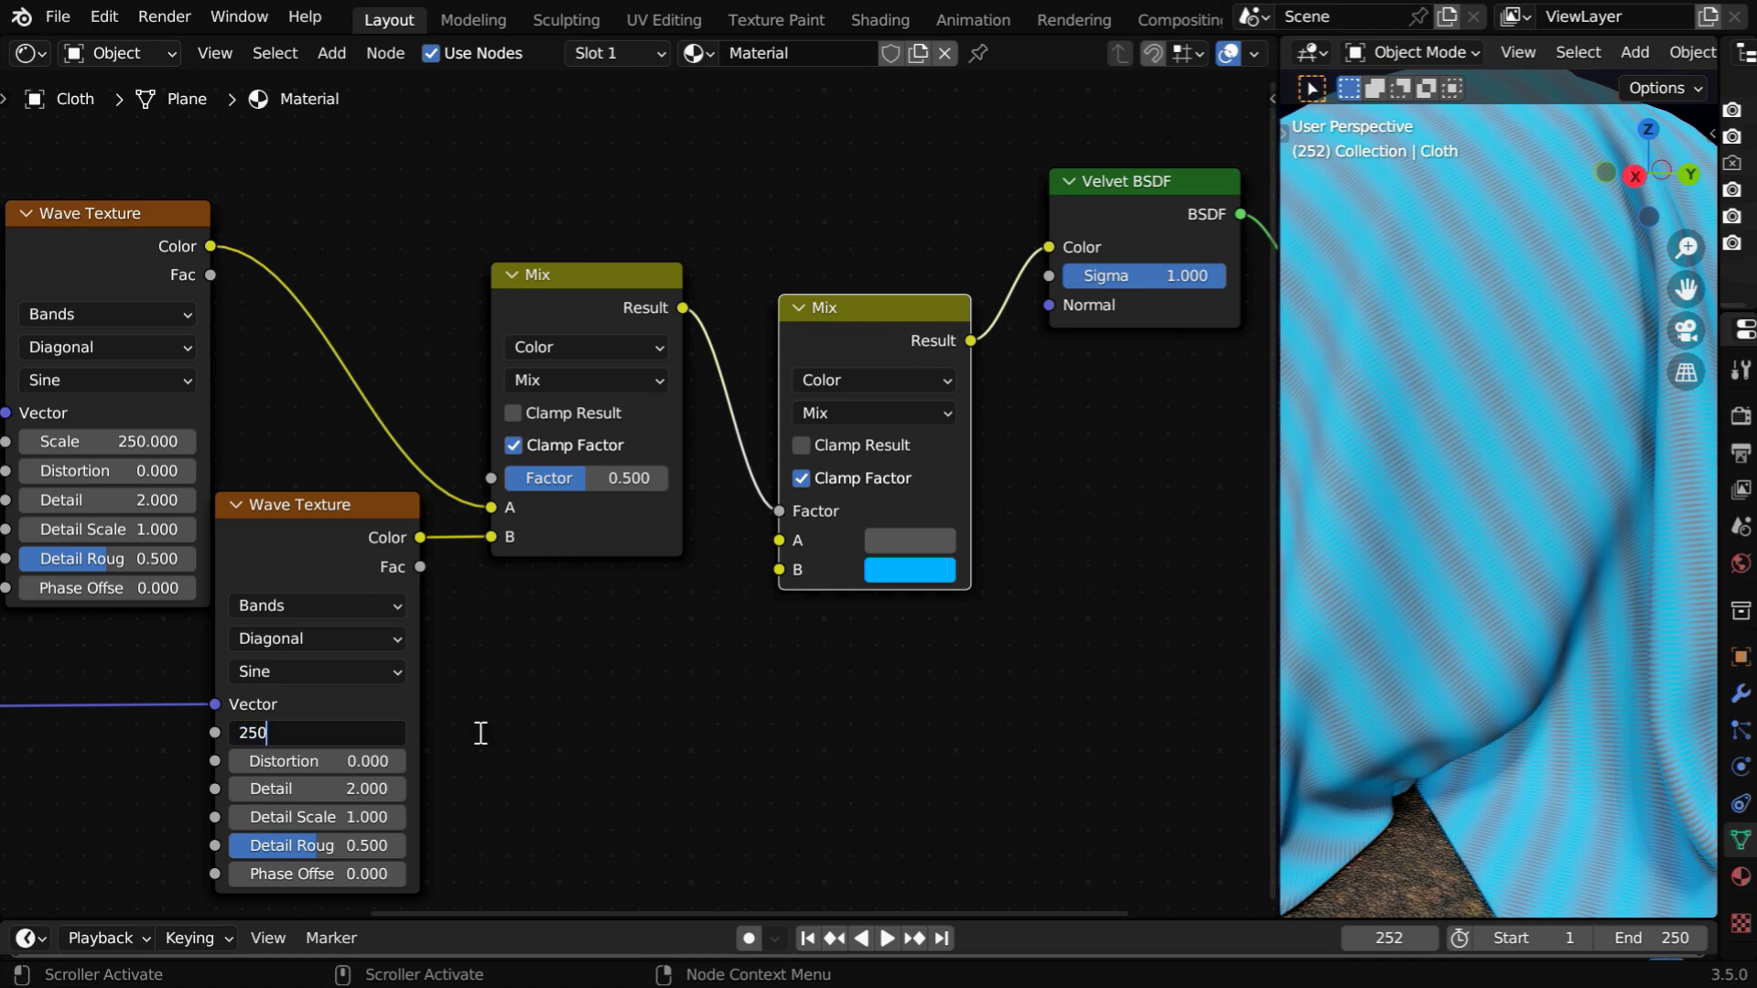
{"action": "key", "text": "Return"}
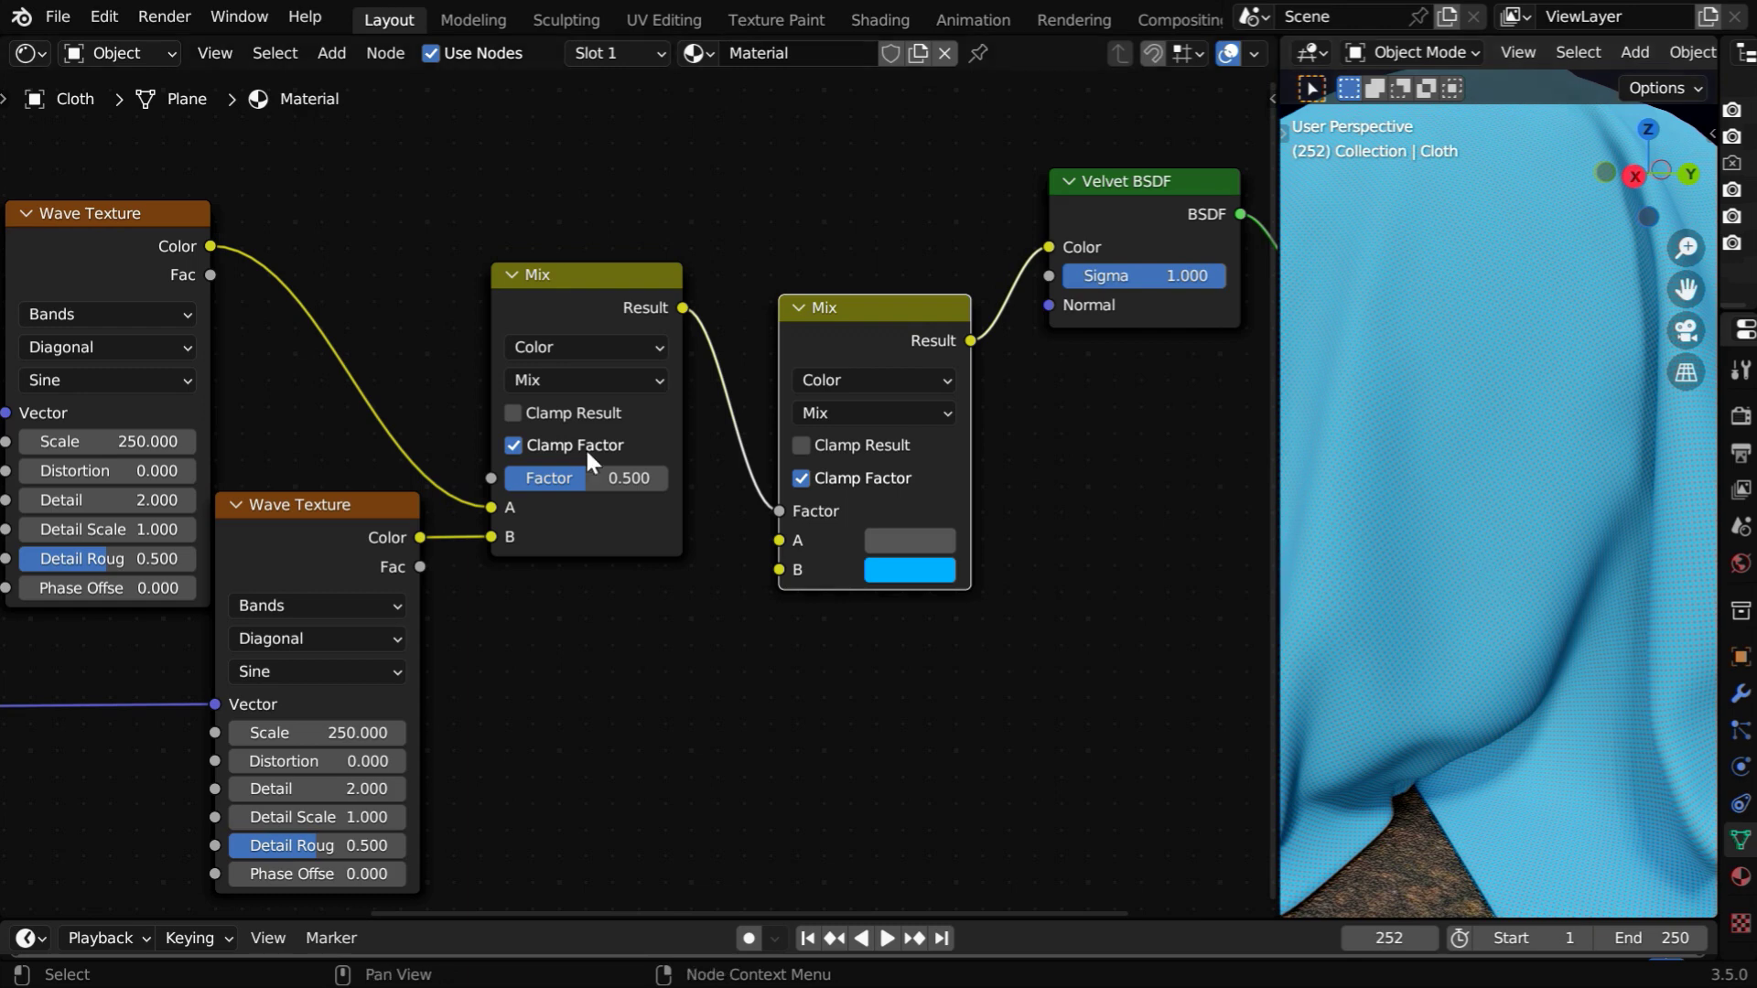
Add a Noise Texture with scale 200 and detail 16 below the Mix node.
{"action": "left_click", "coordinate": [331, 52]}
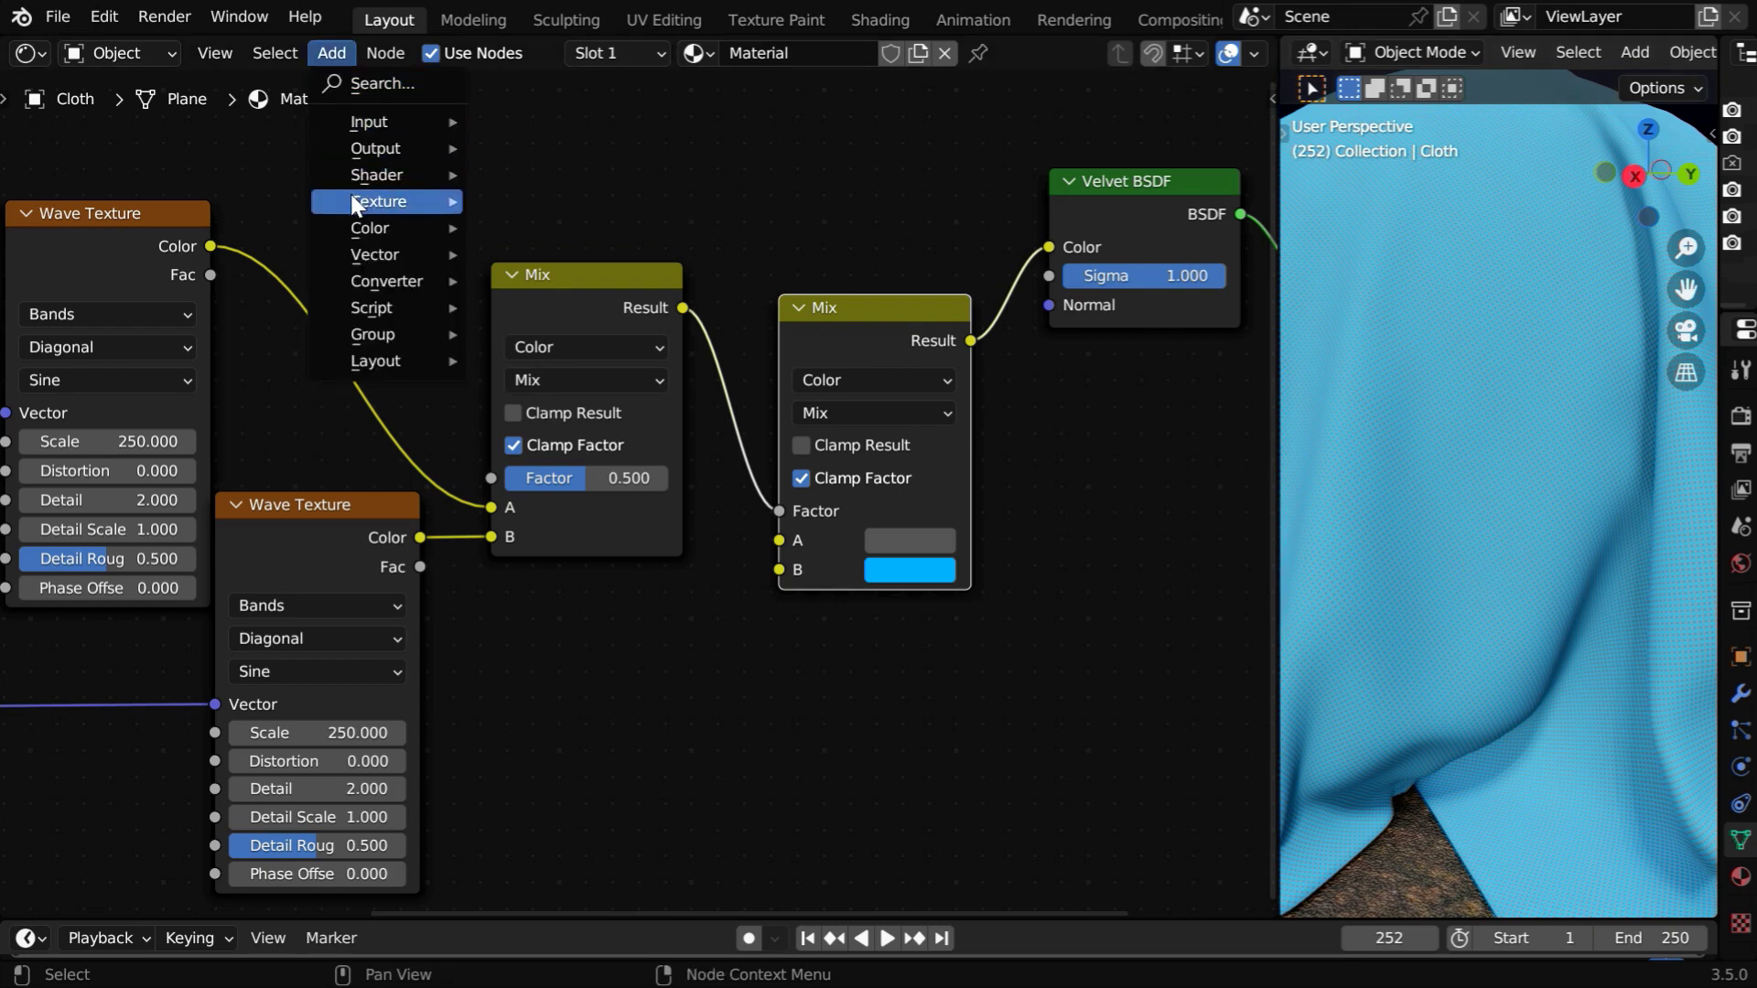
{"action": "mouse_move", "coordinate": [352, 198]}
{"action": "left_click", "coordinate": [549, 412]}
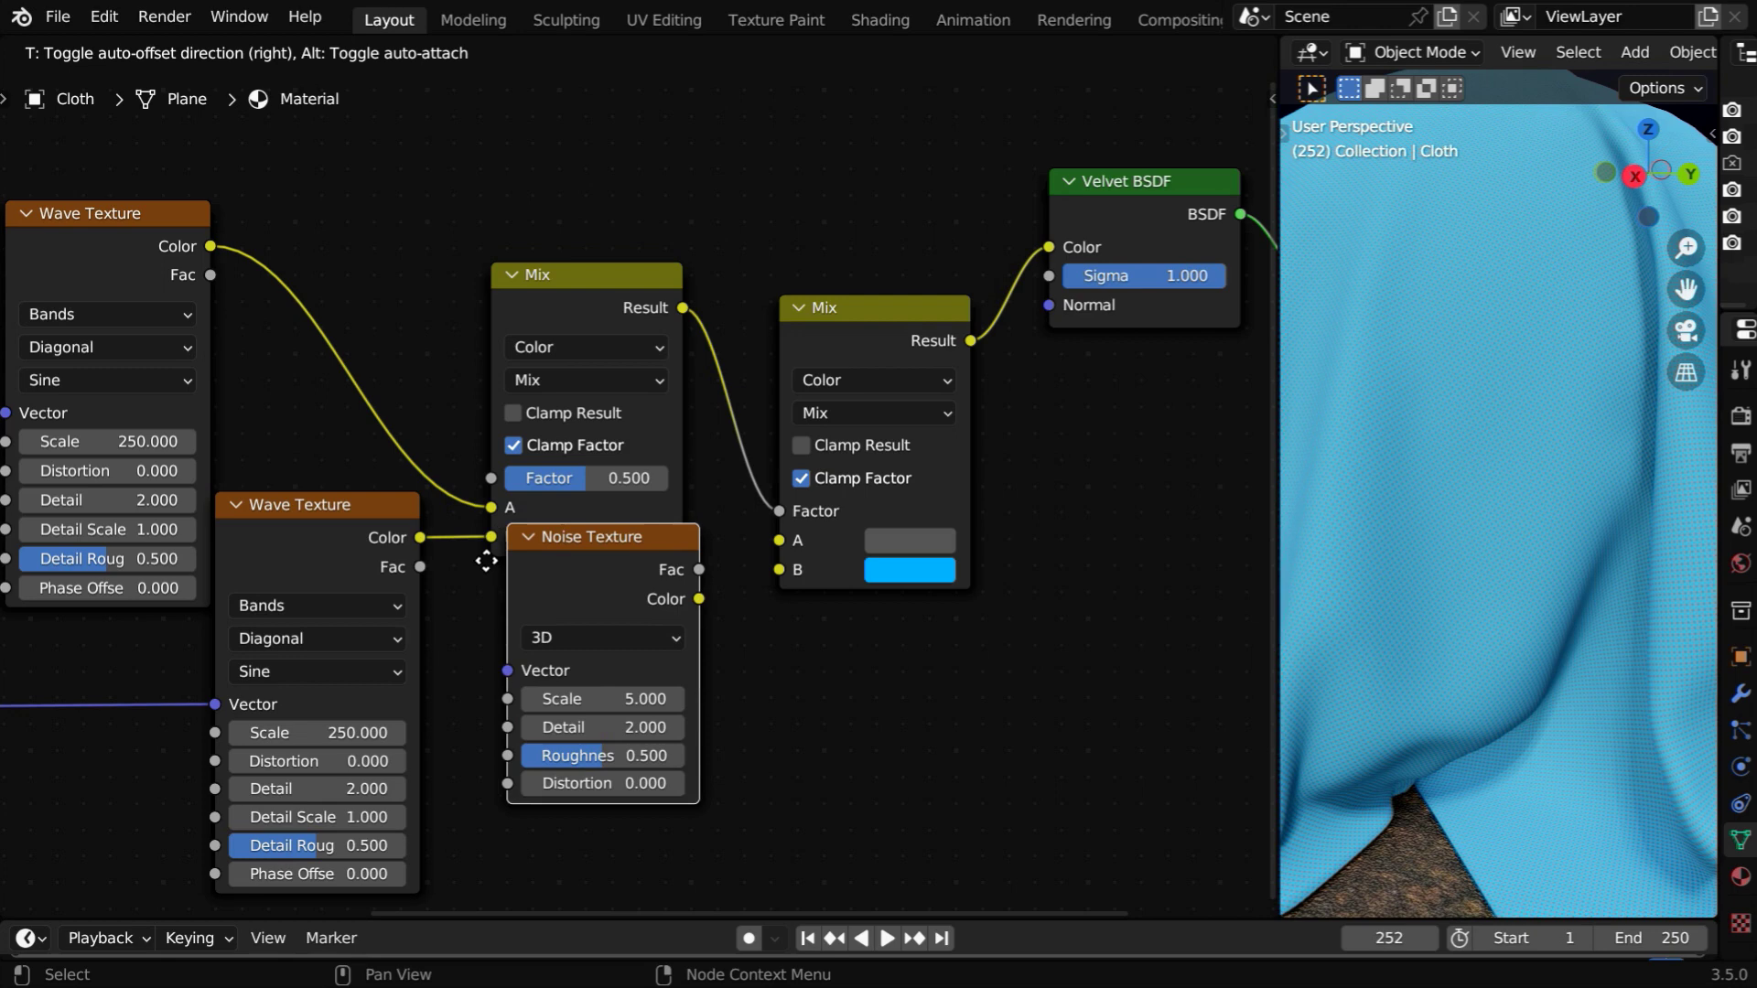
{"action": "left_click", "coordinate": [473, 581]}
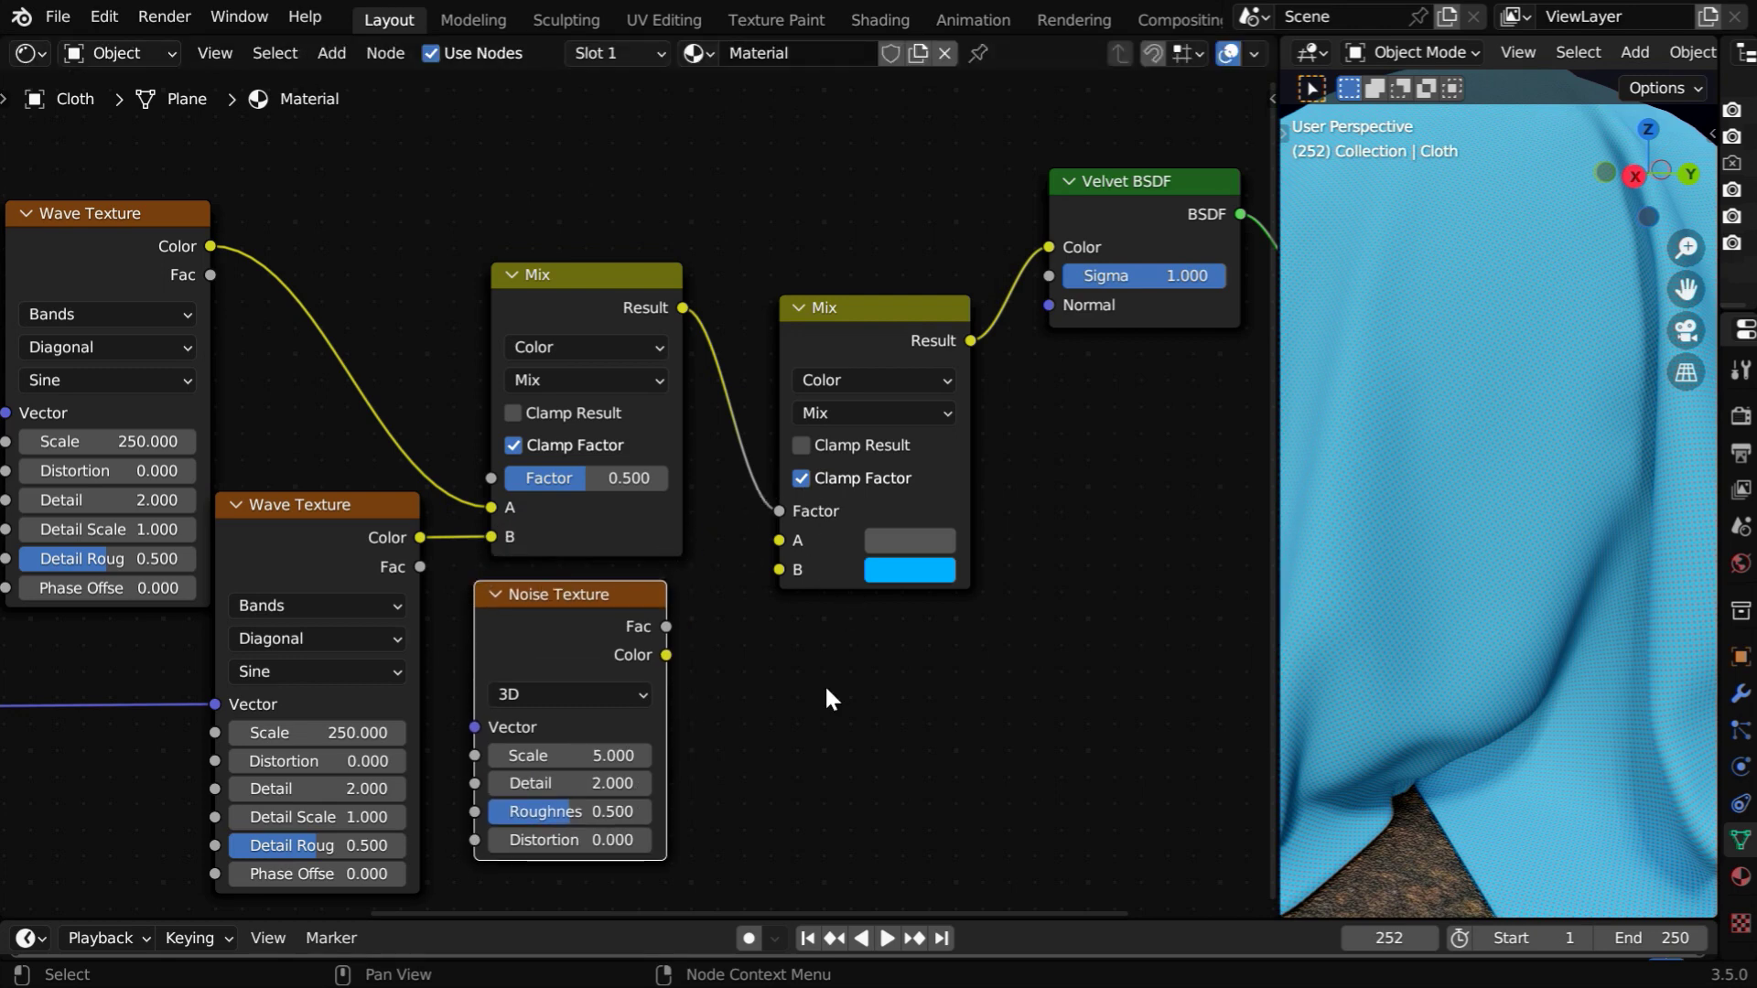
{"action": "left_click", "coordinate": [604, 756]}
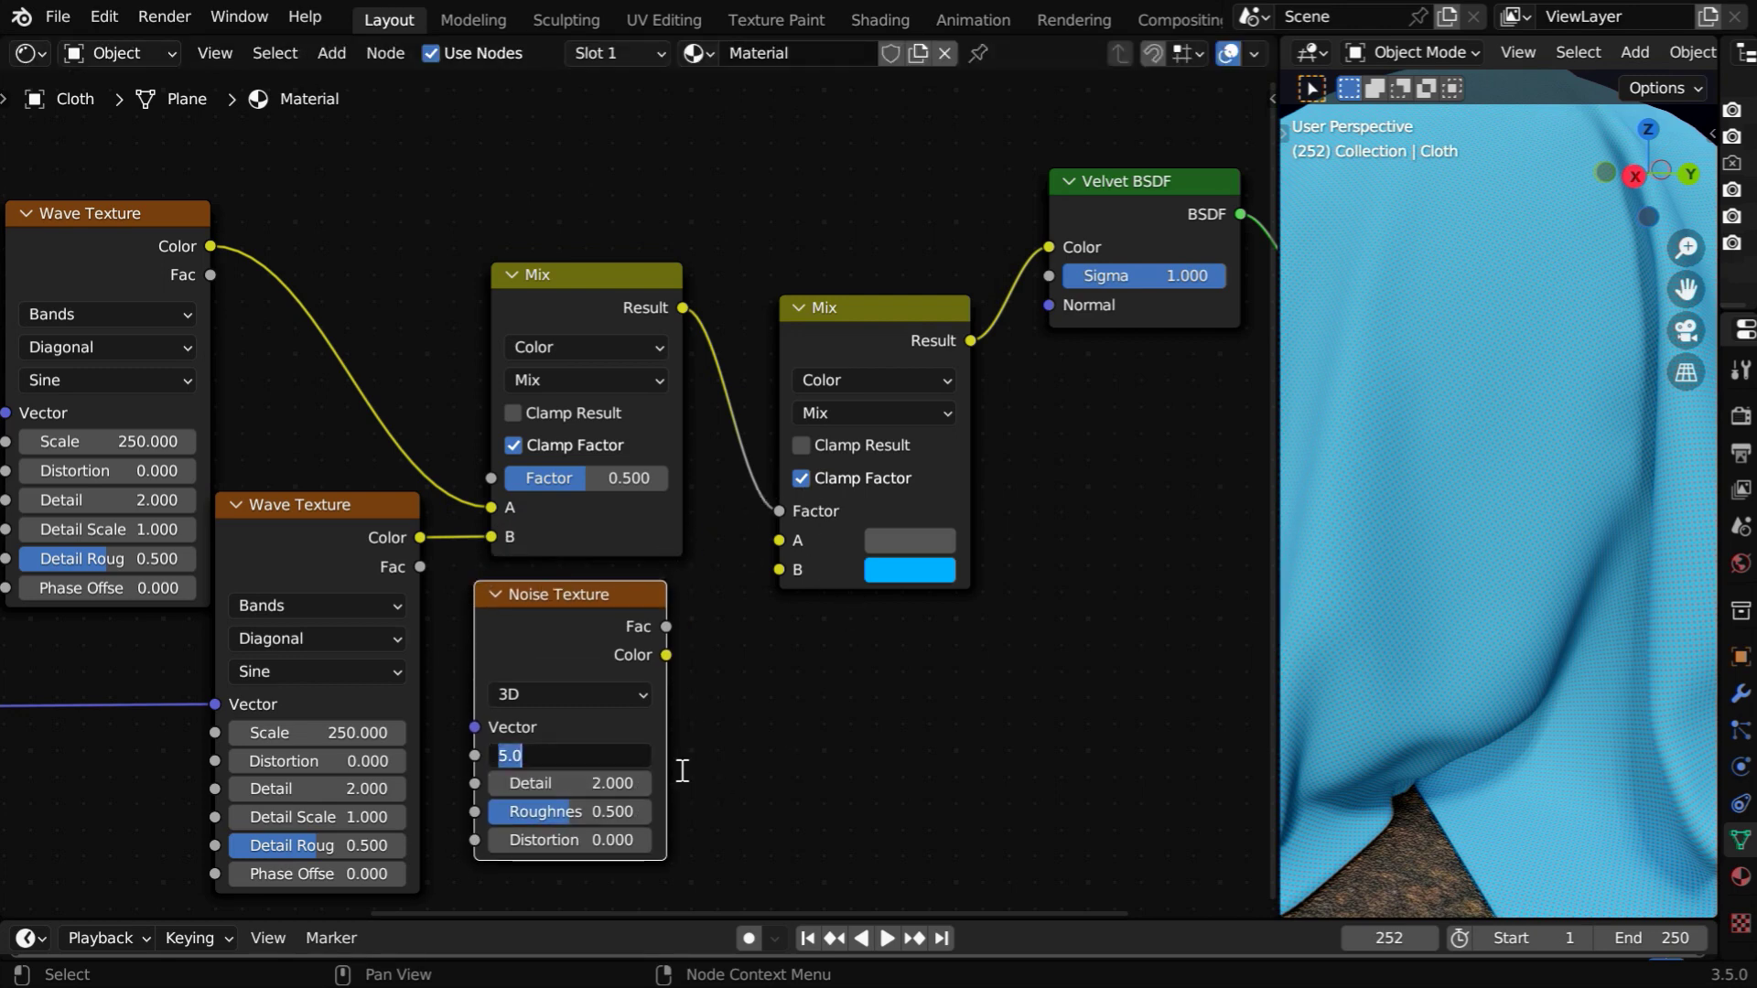
{"action": "type", "text": "200"}
{"action": "key", "text": "Return"}
{"action": "left_click", "coordinate": [611, 783]}
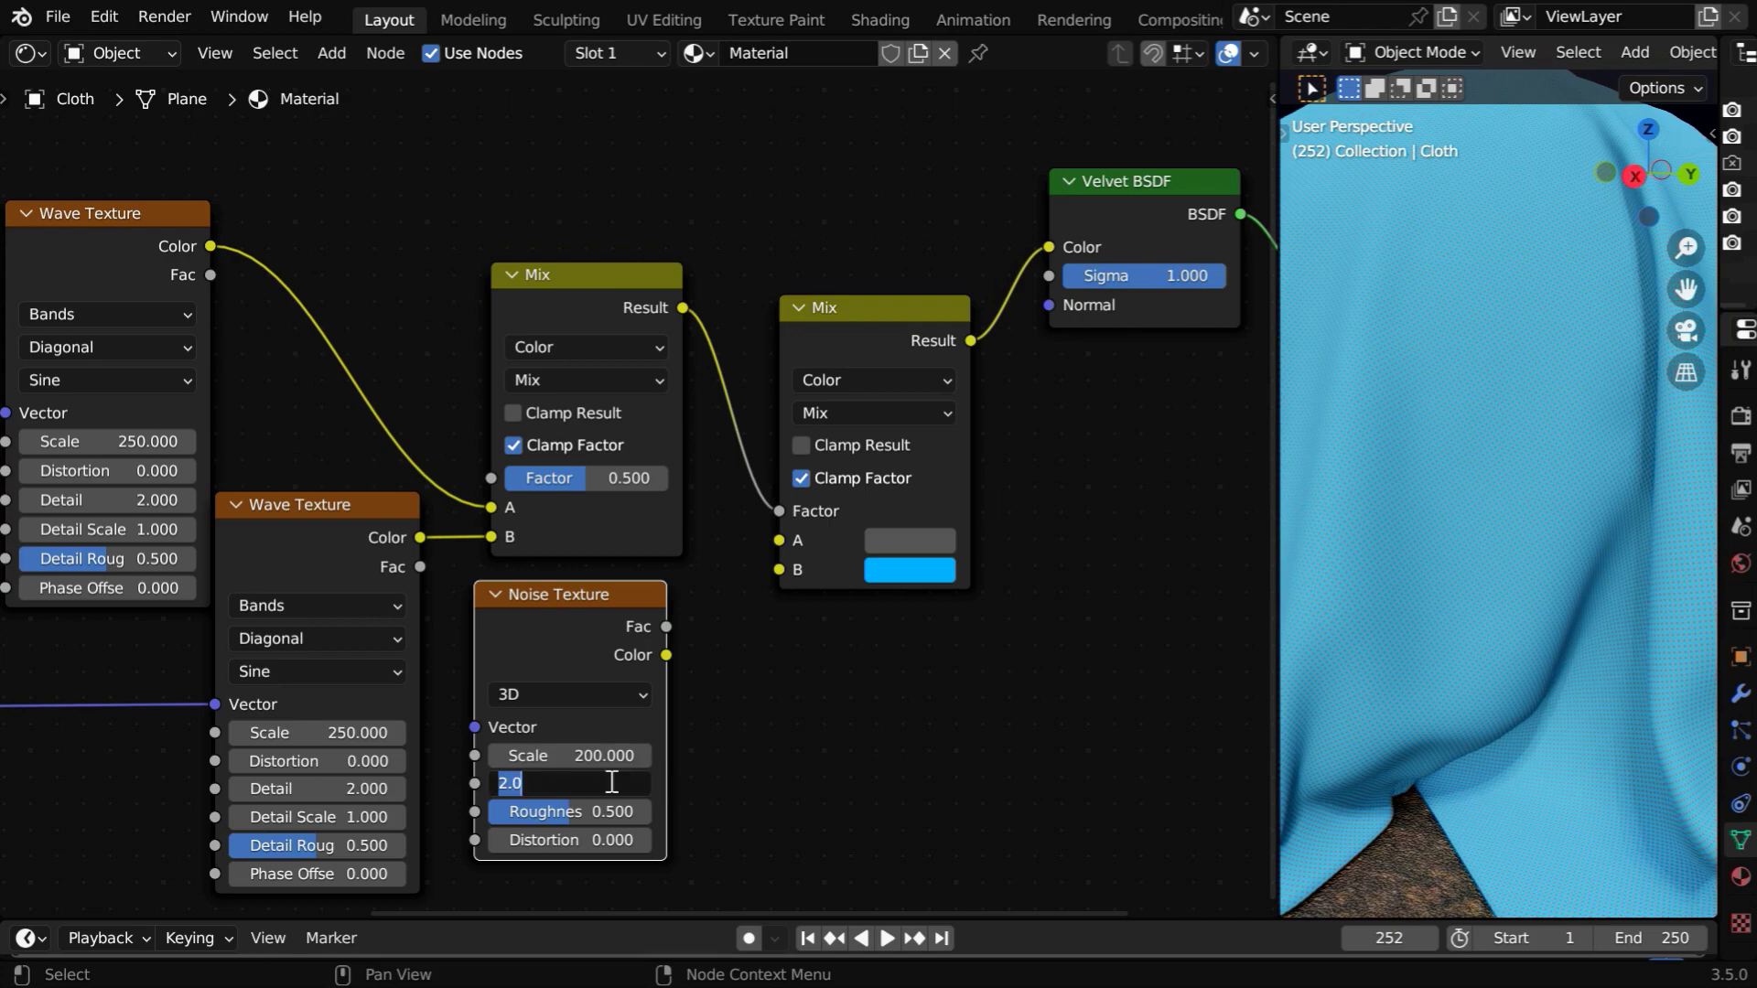
{"action": "type", "text": "16"}
{"action": "key", "text": "Return"}
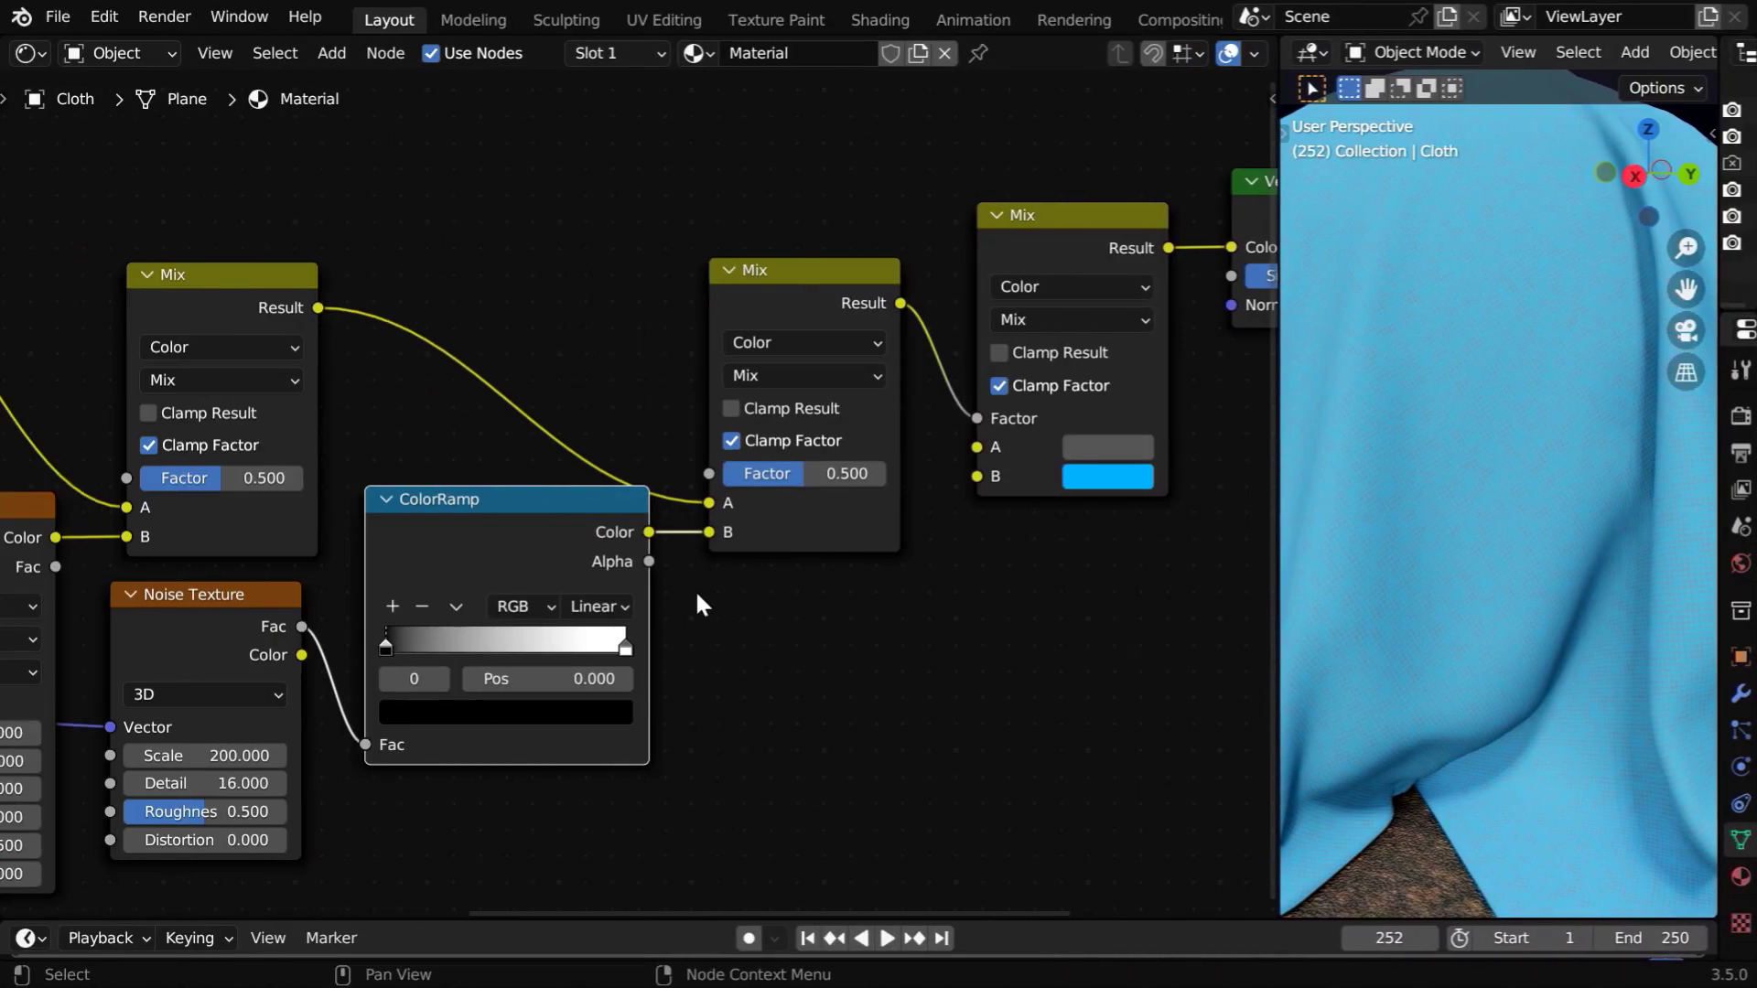
Set the right Mix node's factor to 0.2.
{"action": "middle_click_drag", "start_coordinate": [698, 687], "coordinate": [978, 699]}
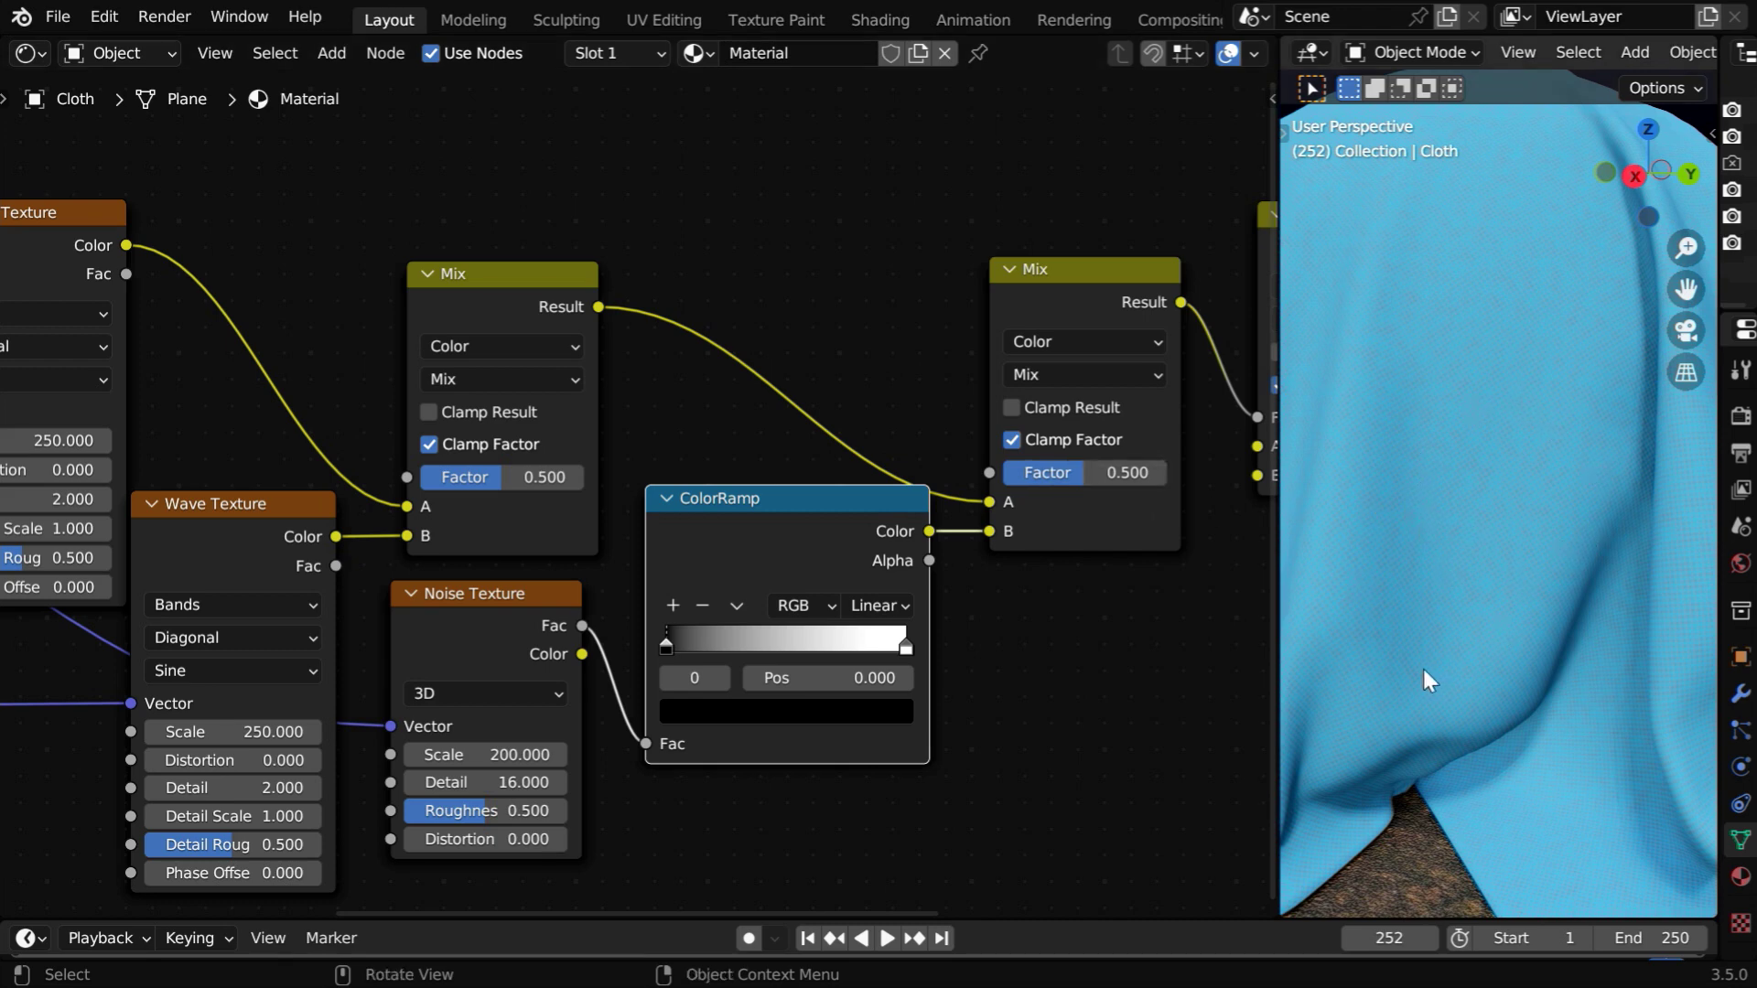
{"action": "left_click", "coordinate": [1134, 478]}
{"action": "type", "text": ".2"}
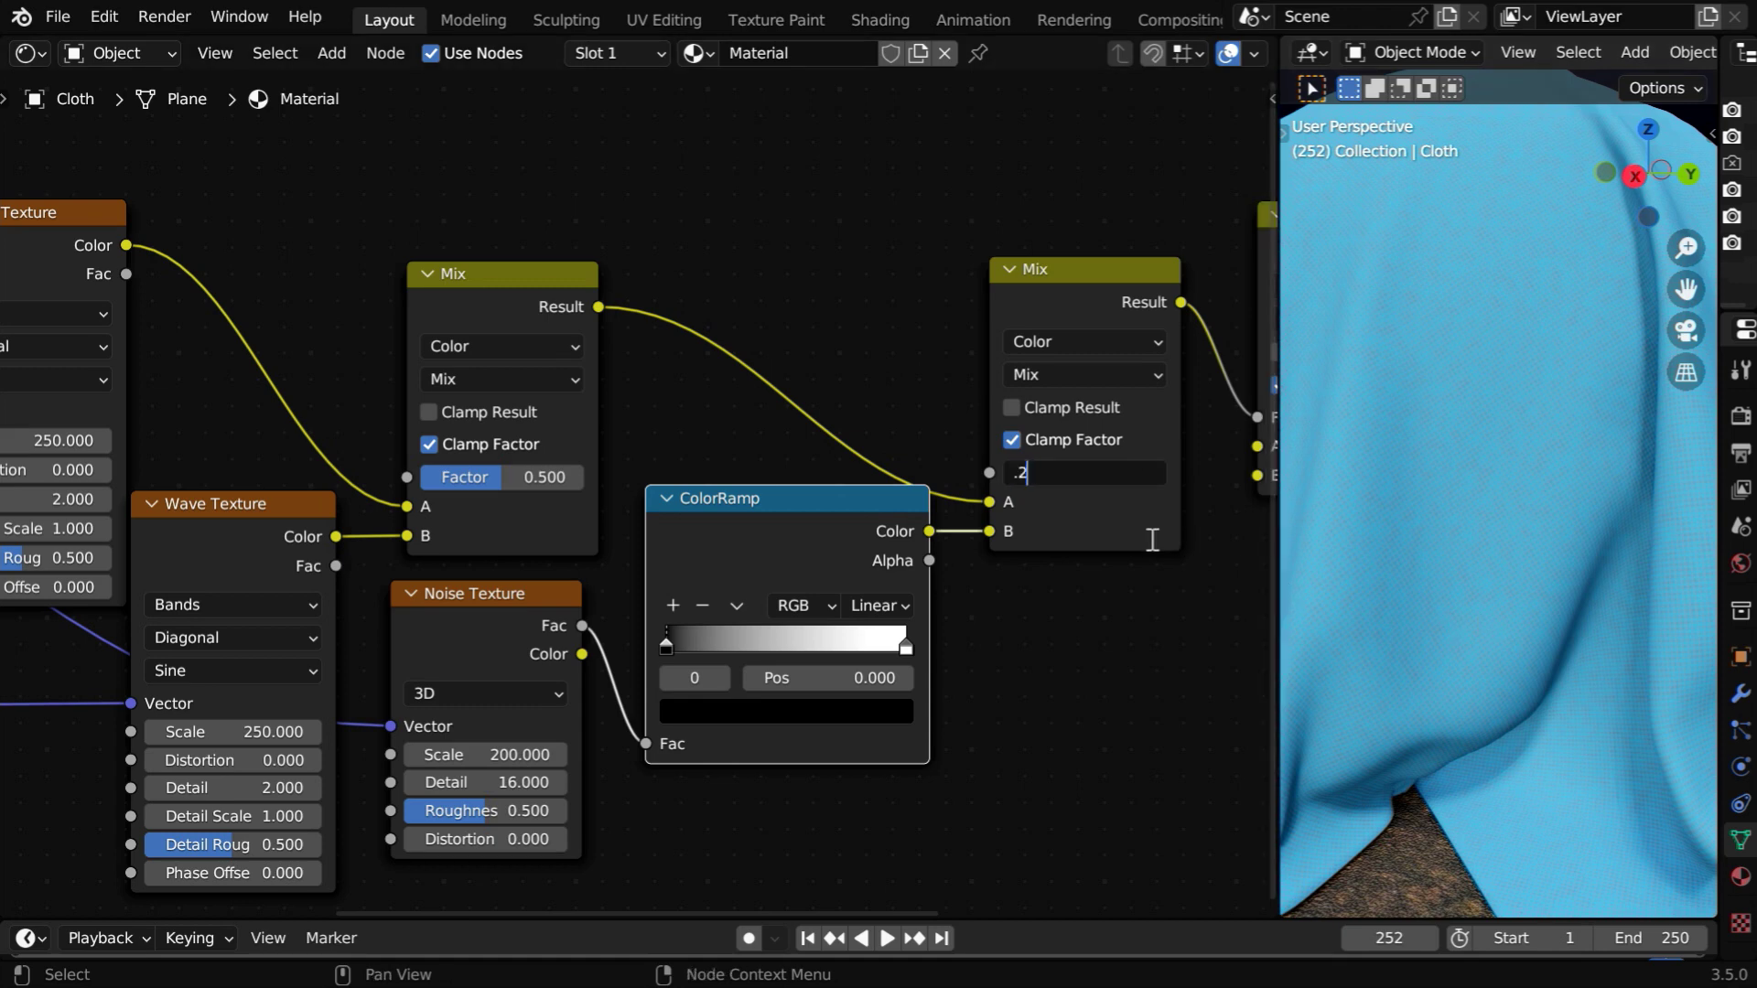
{"action": "key", "text": "Return"}
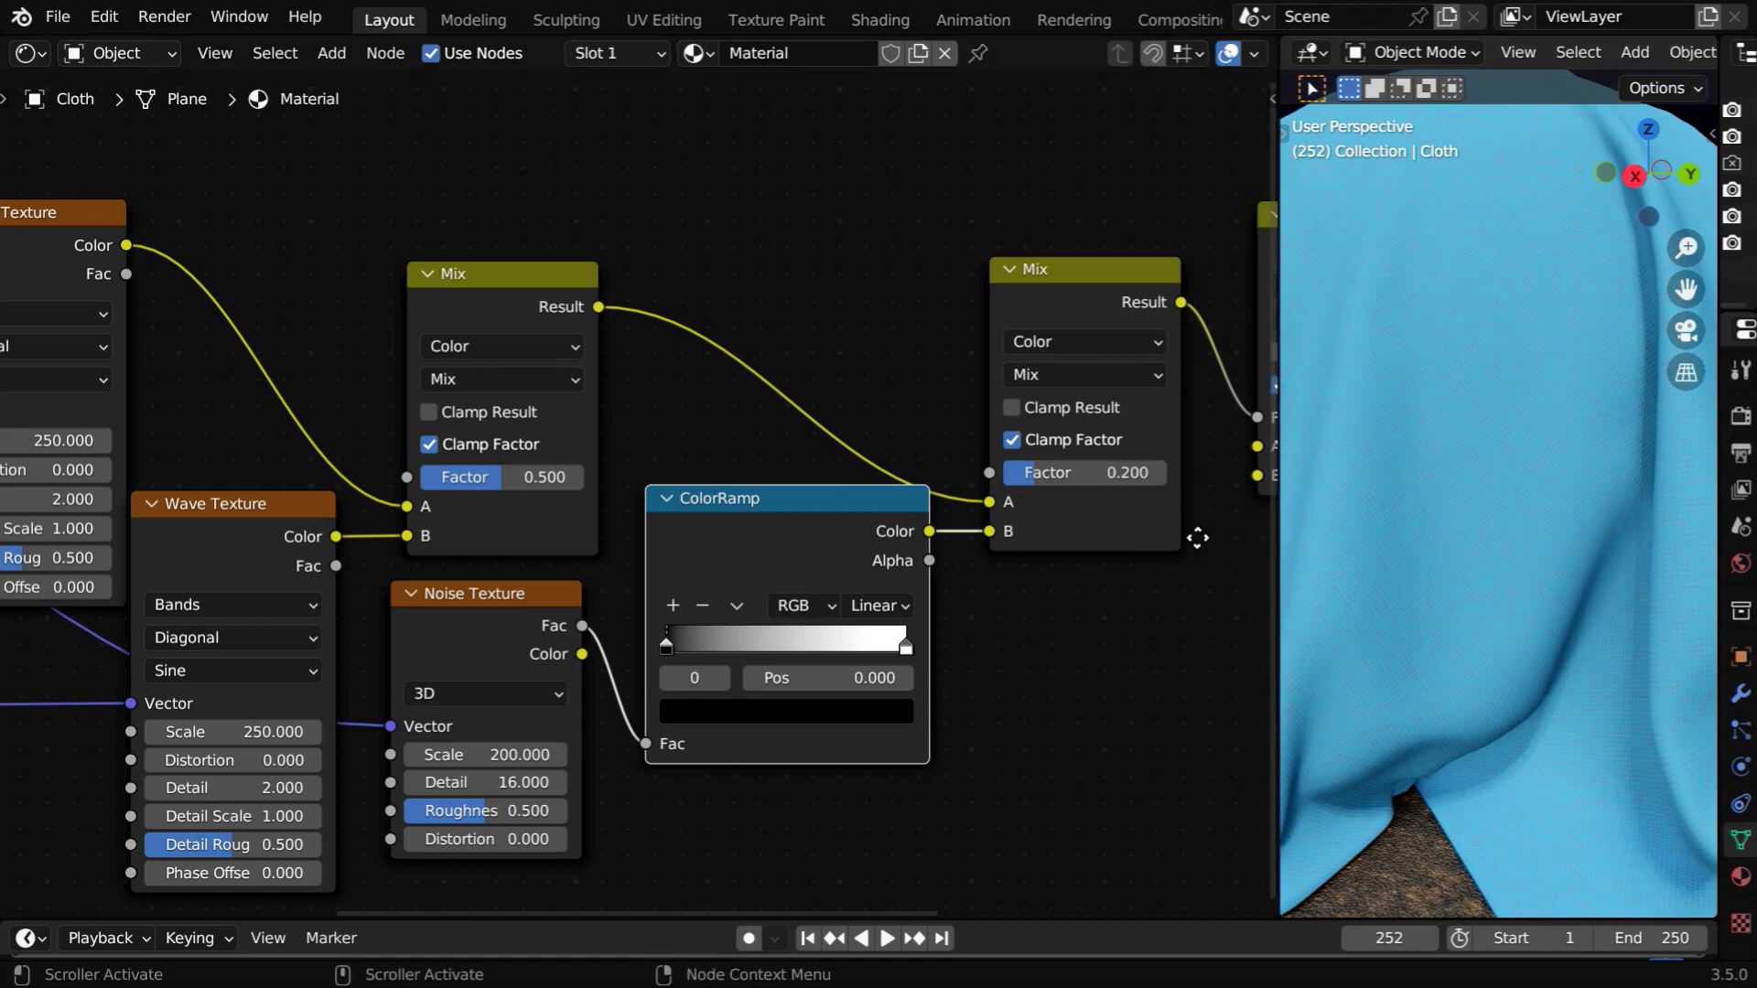
{"action": "middle_click_drag", "start_coordinate": [1197, 538], "coordinate": [478, 812]}
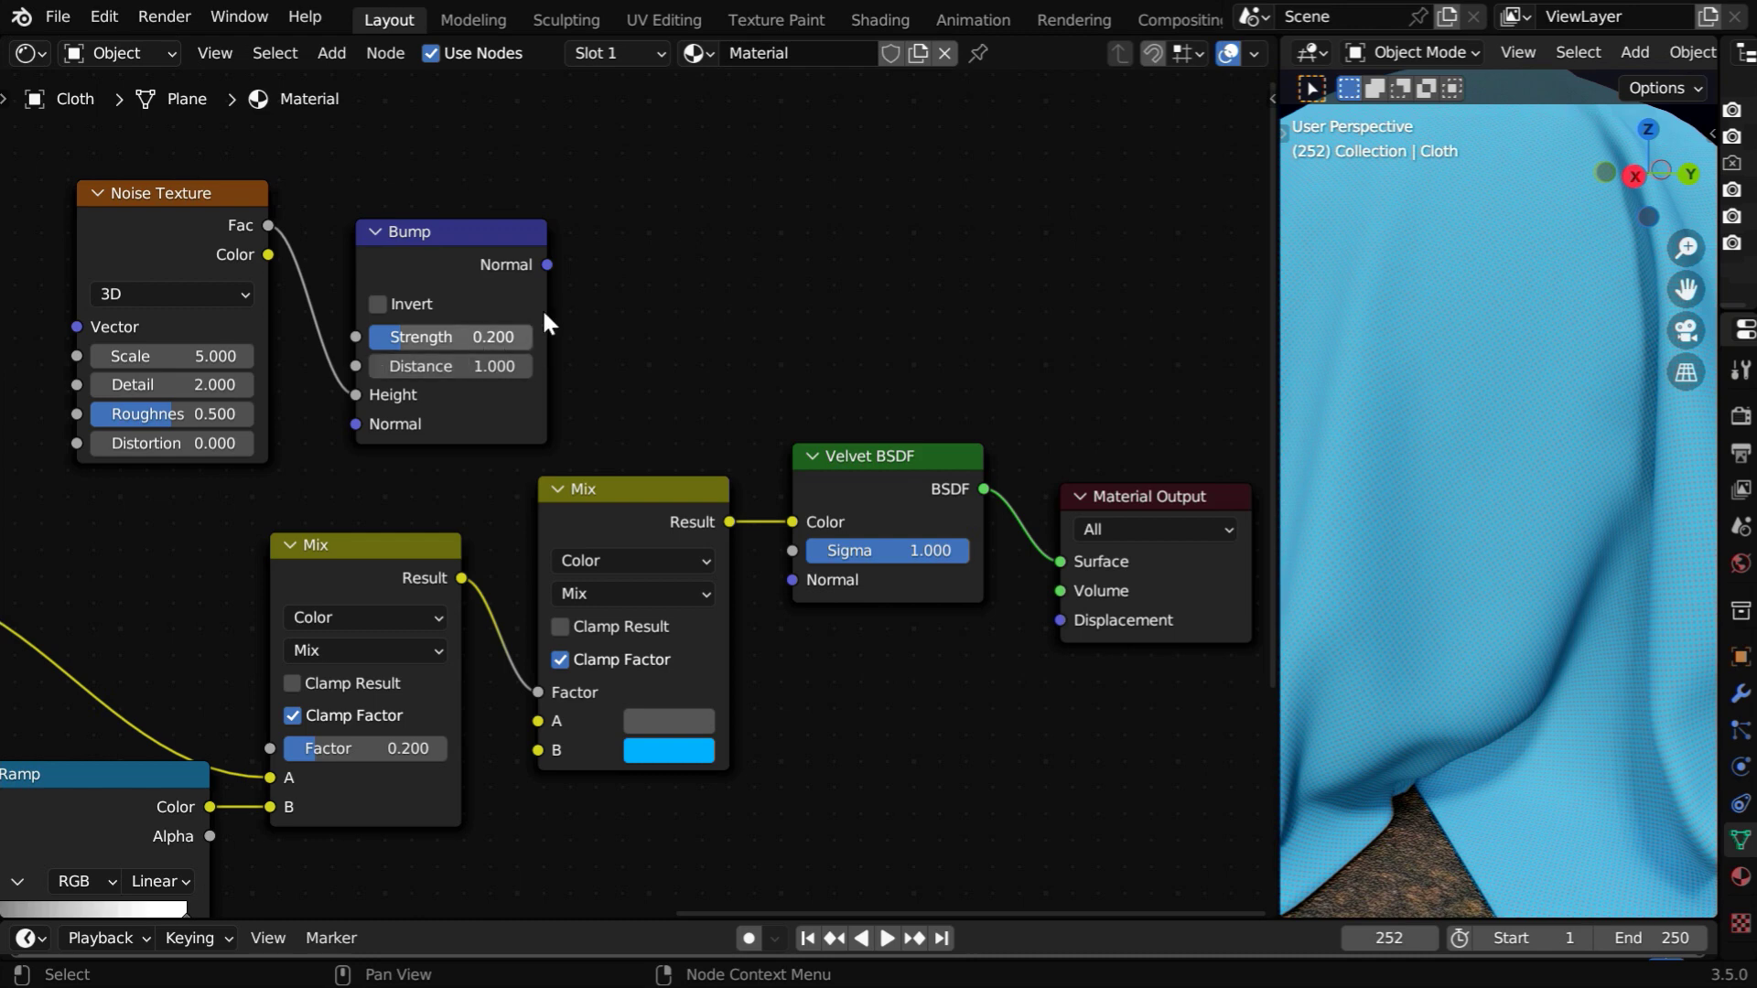
Connect the Bump node's Normal output to the Velvet BSDF's Normal input.
{"action": "left_click_drag", "start_coordinate": [552, 266], "coordinate": [800, 580]}
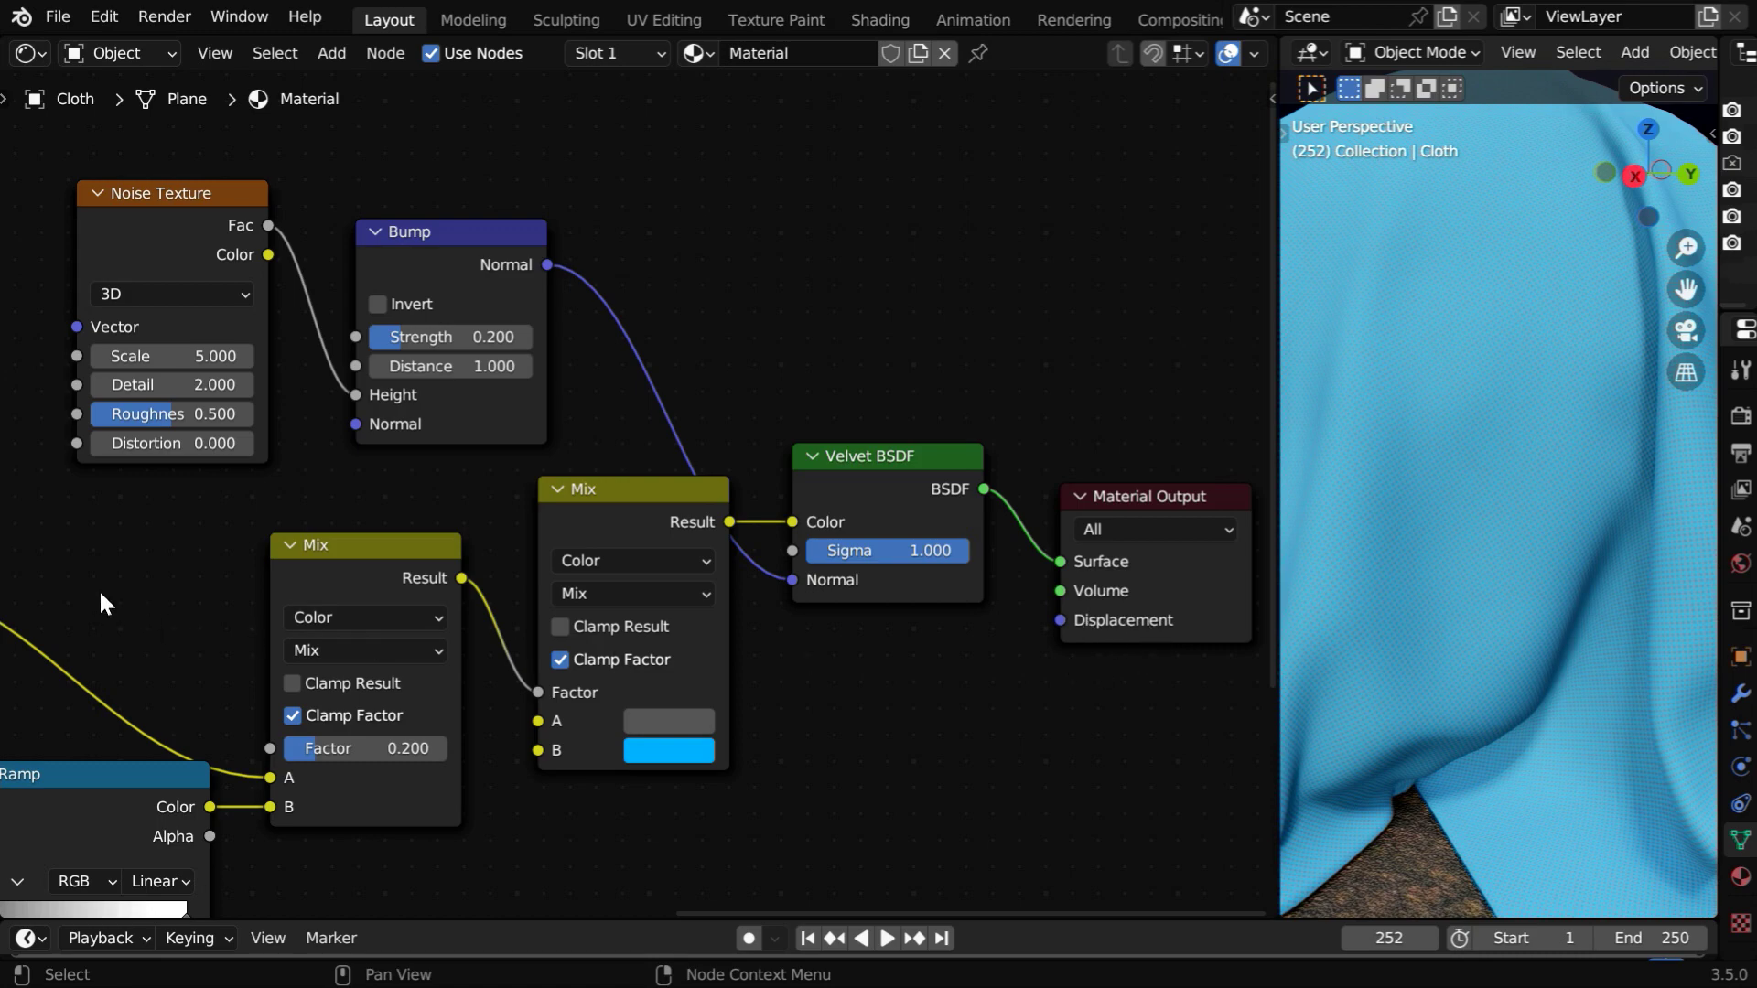
{"action": "middle_click_drag", "start_coordinate": [137, 587], "coordinate": [1002, 434]}
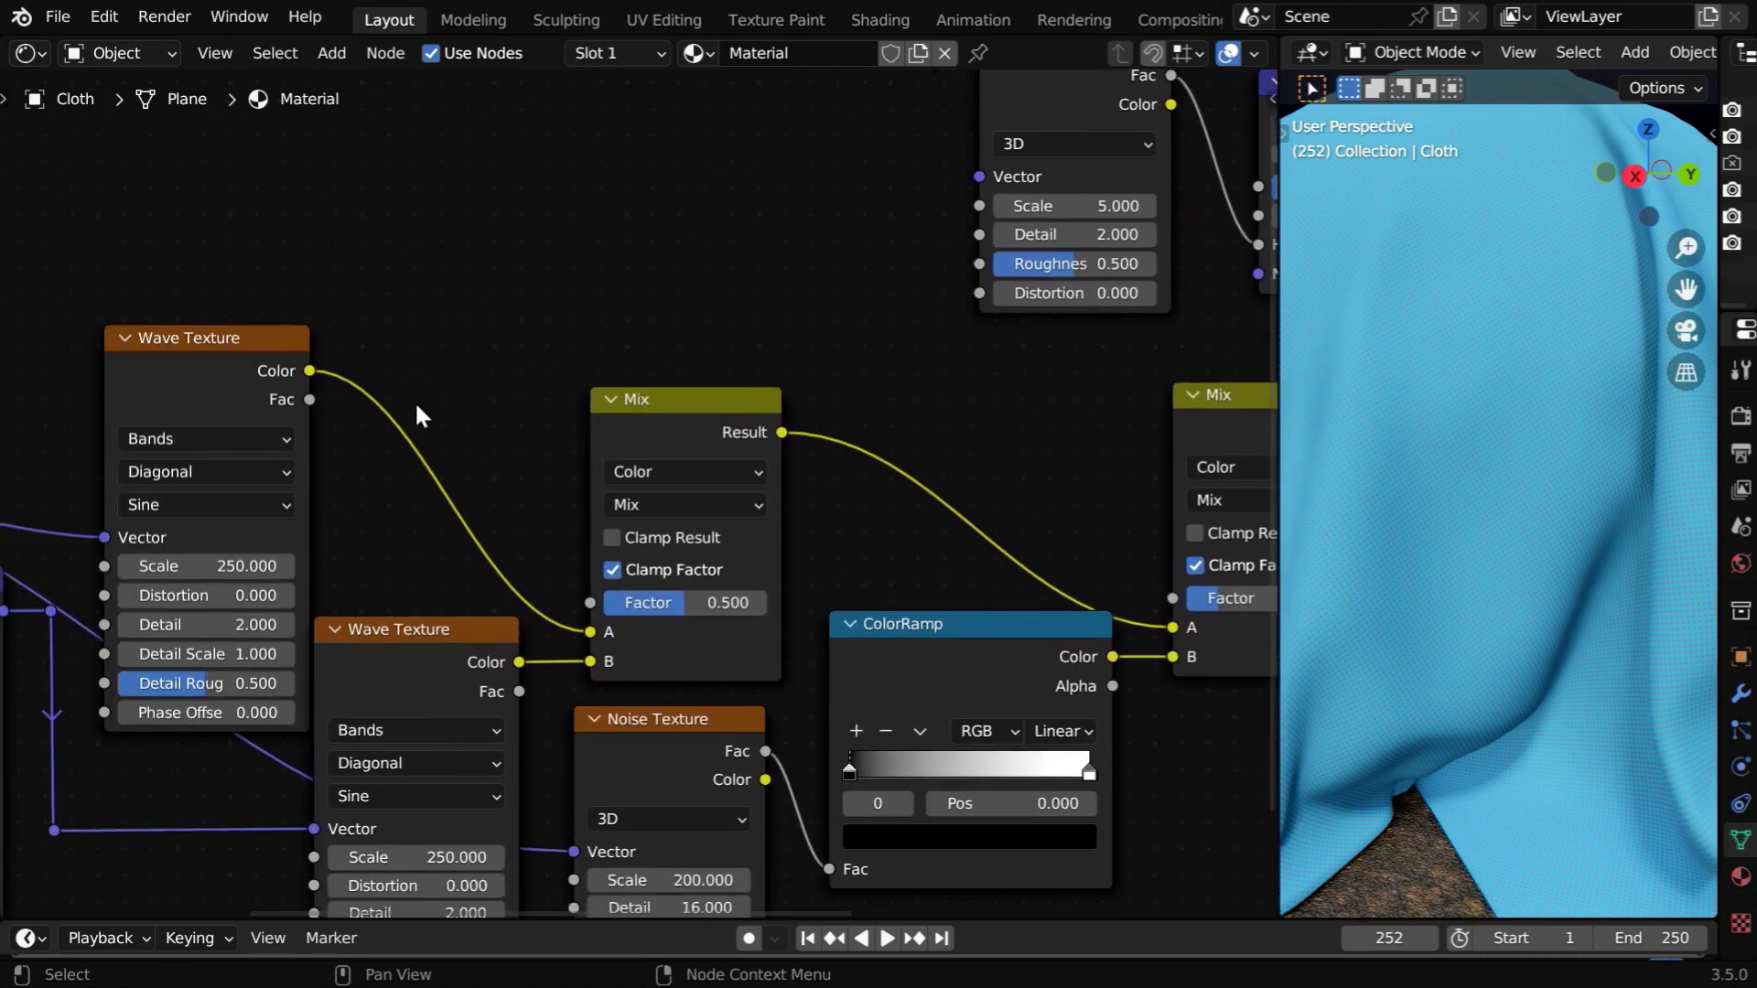
Mix both Wave Fac outputs into the upper Mix and link the ×5 Multiply to Displacement.
{"action": "right_click_drag", "start_coordinate": [485, 679], "coordinate": [412, 560], "text": "ctrl+shift"}
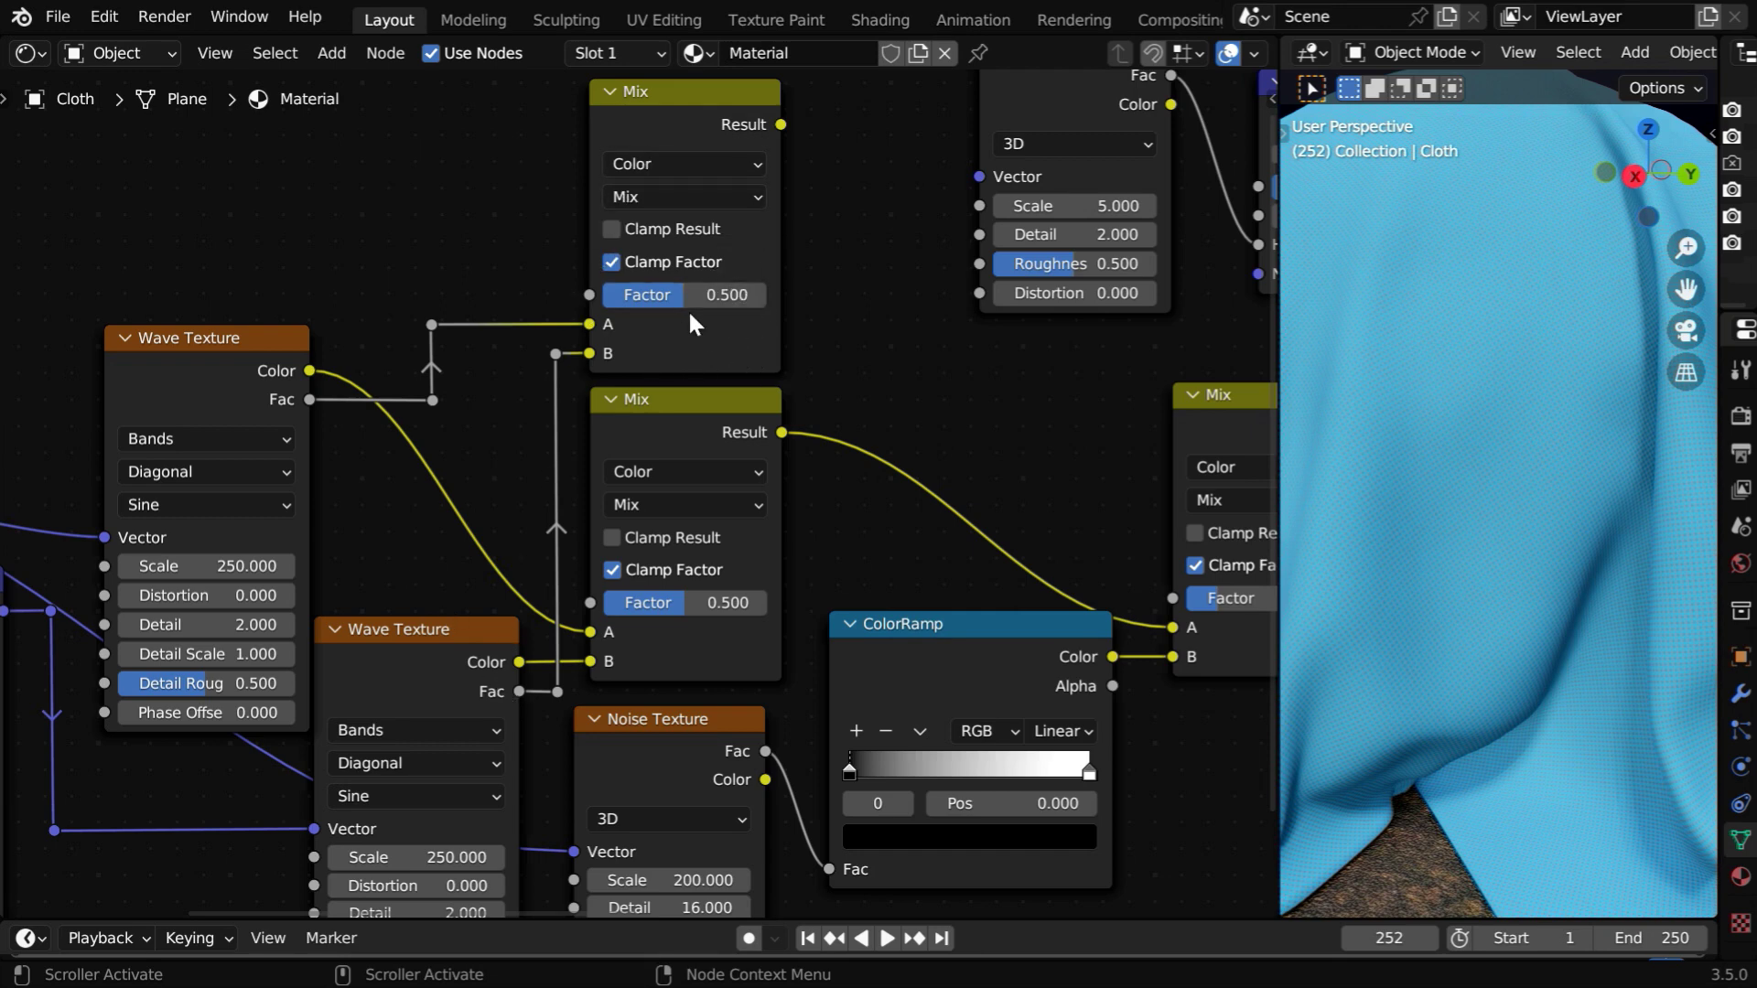
{"action": "left_click_drag", "start_coordinate": [673, 97], "coordinate": [1237, 795]}
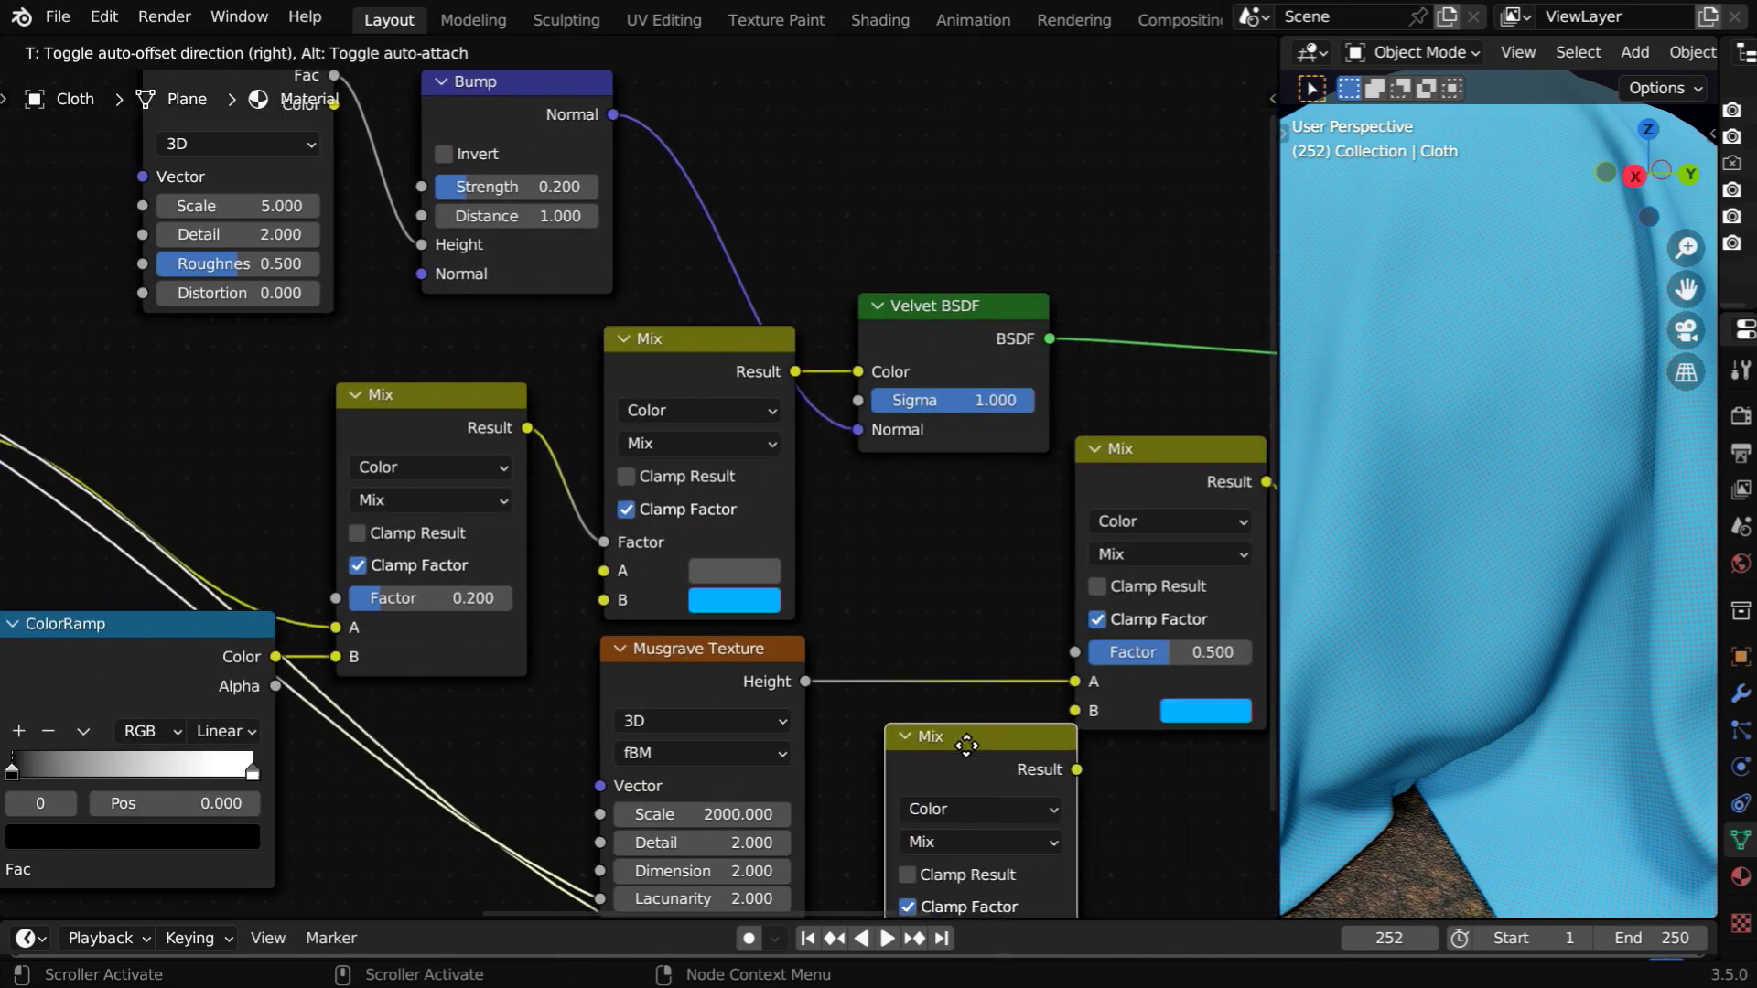
{"action": "left_click", "coordinate": [935, 743]}
{"action": "middle_click_drag", "start_coordinate": [935, 743], "coordinate": [718, 522]}
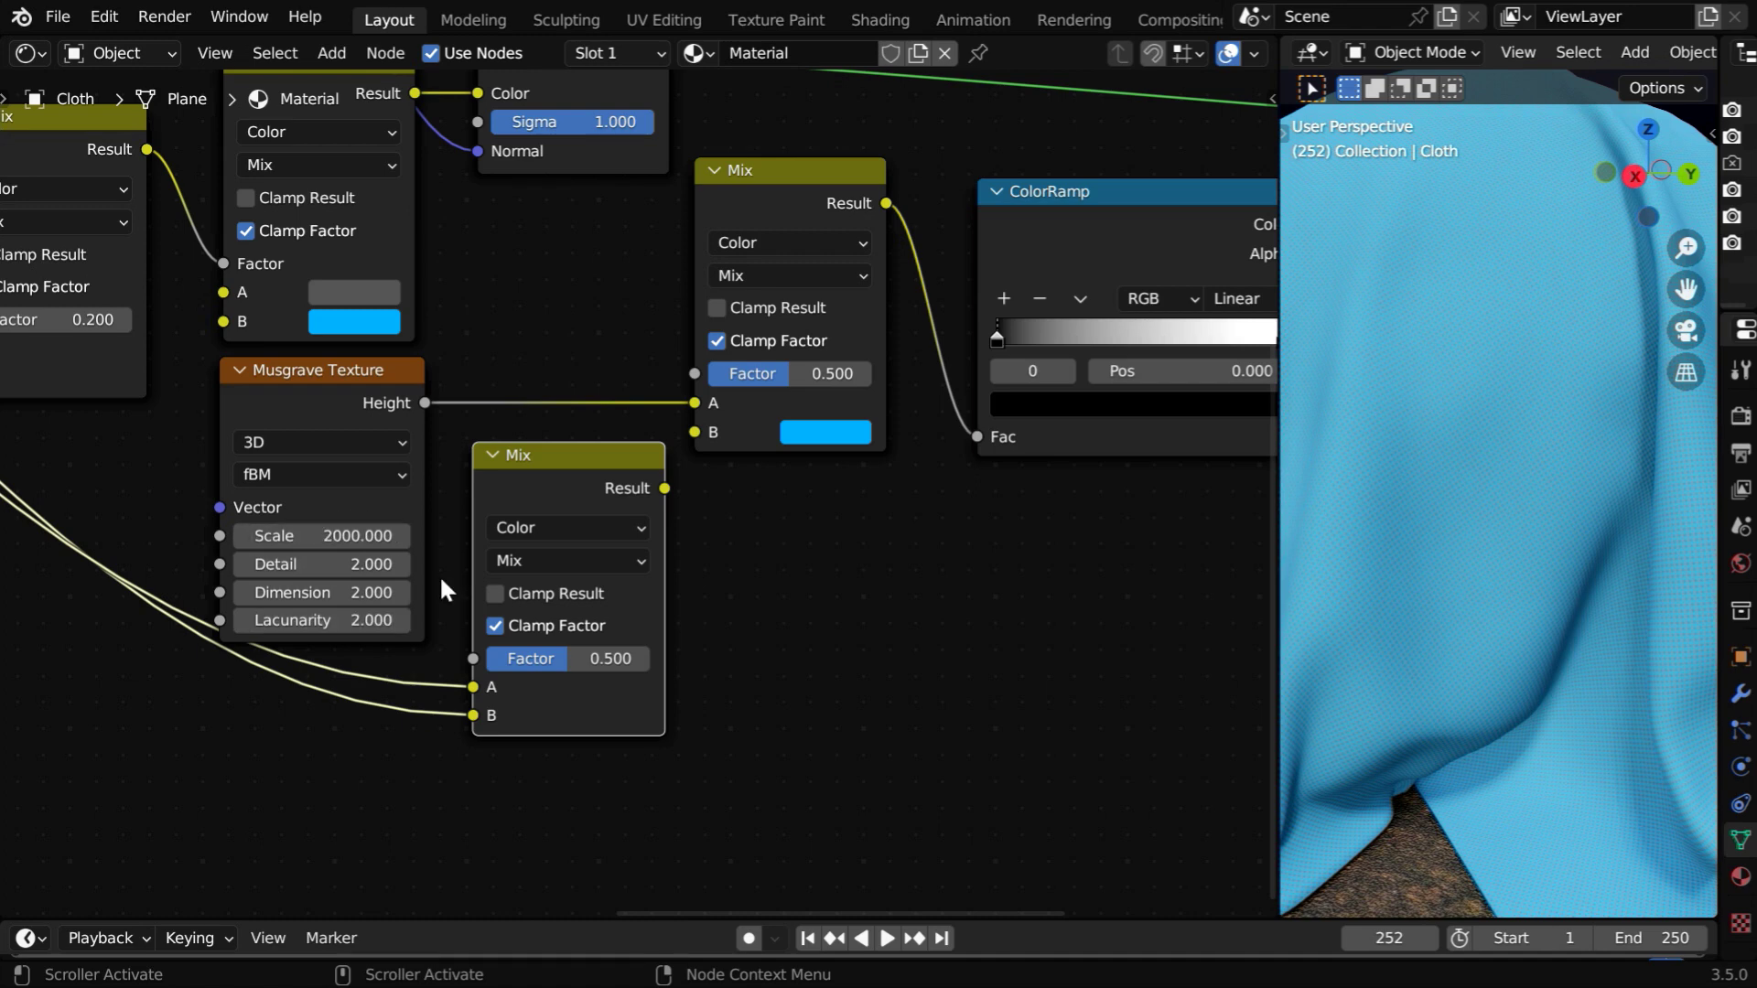
{"action": "left_click_drag", "start_coordinate": [663, 489], "coordinate": [695, 432]}
{"action": "middle_click_drag", "start_coordinate": [821, 397], "coordinate": [378, 839]}
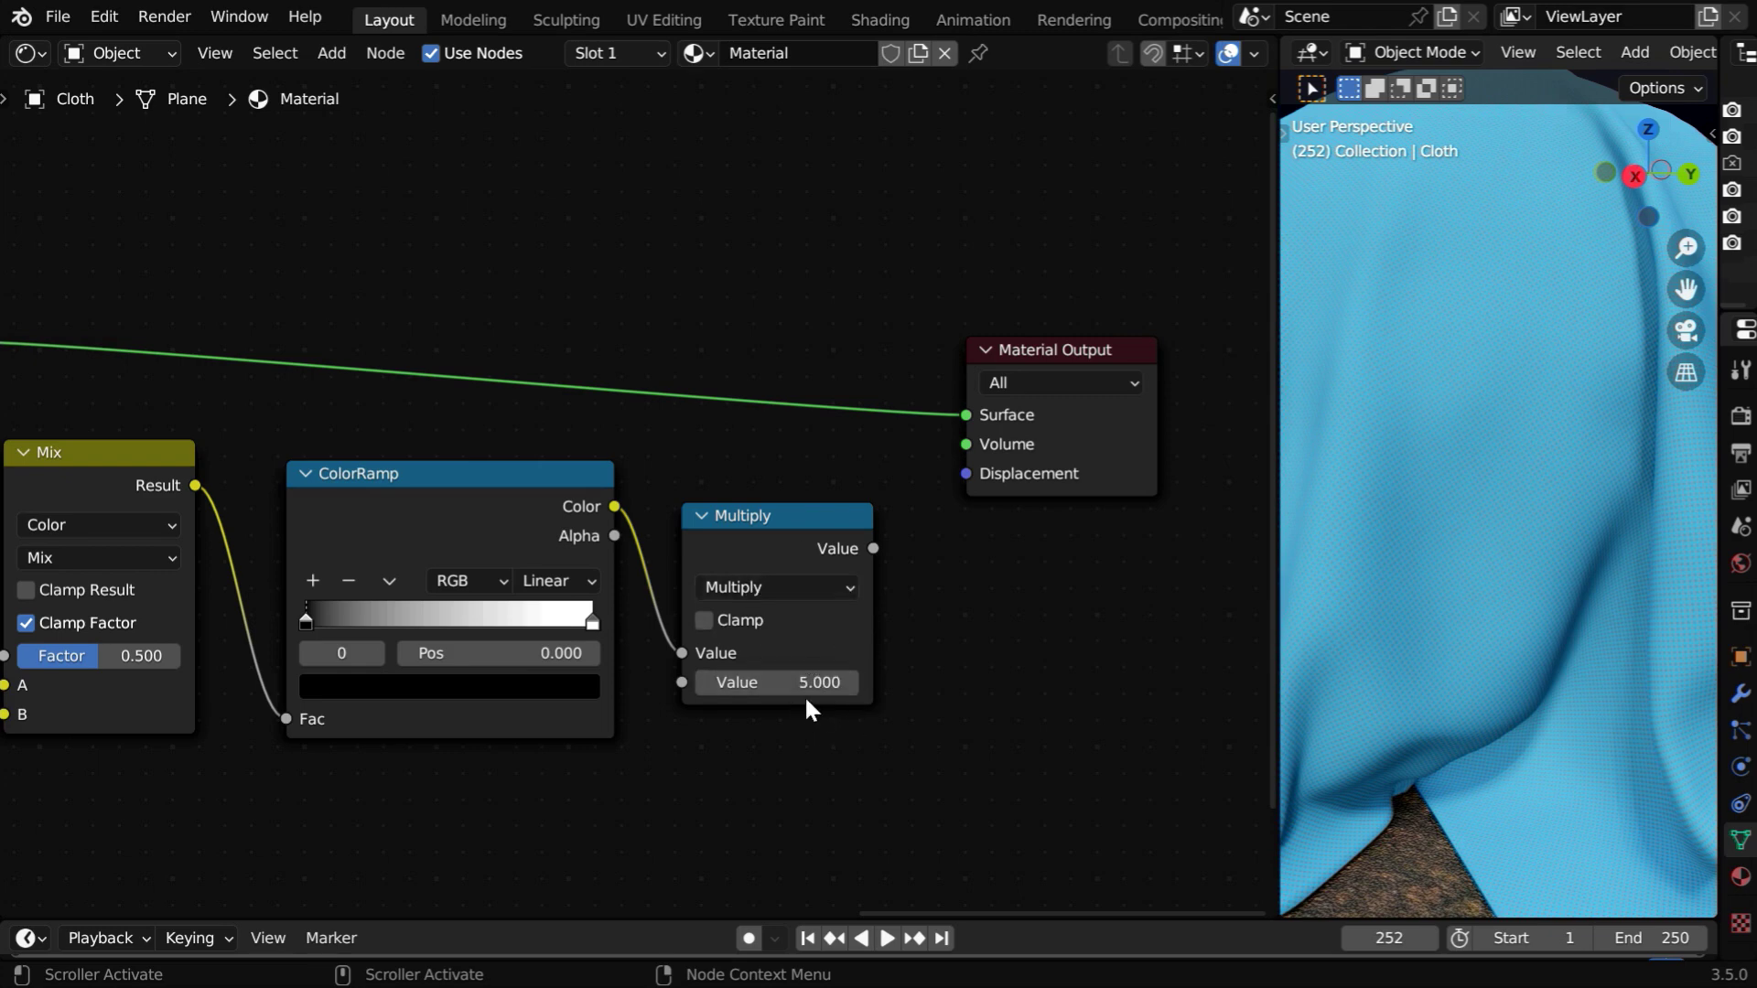
{"action": "left_click_drag", "start_coordinate": [874, 549], "coordinate": [969, 471]}
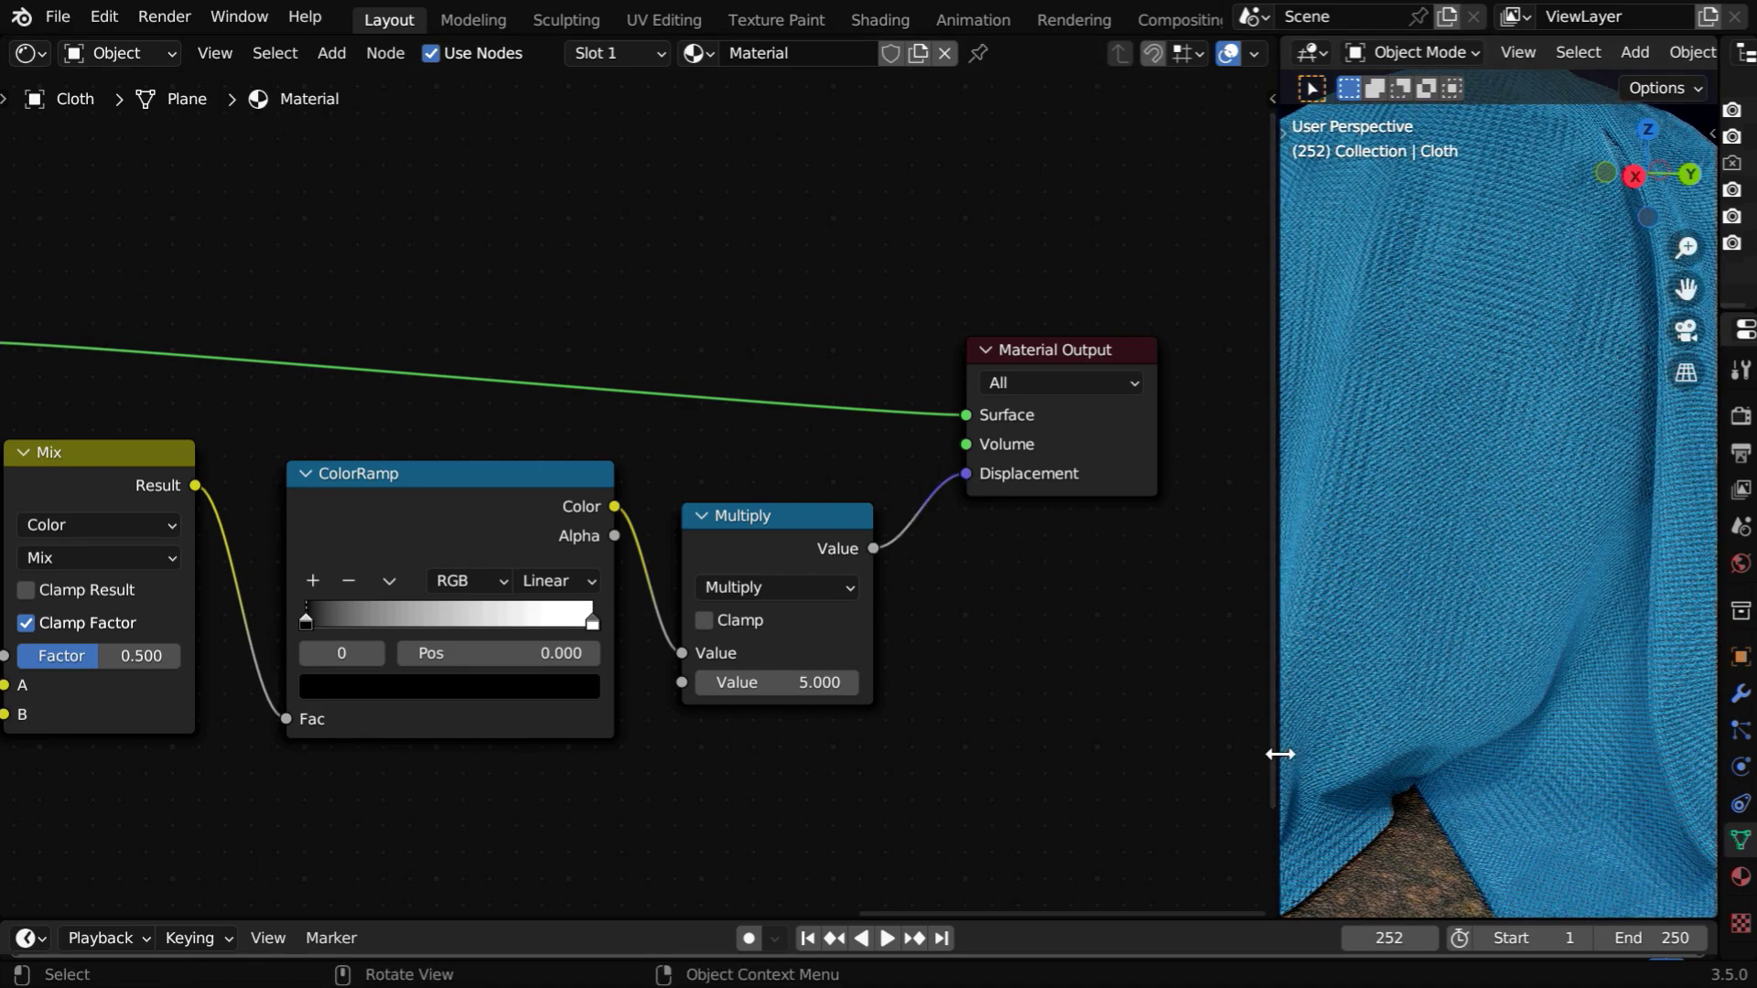
Widen the 3D viewport and pan the node editor up to the top of the tree.
{"action": "left_click_drag", "start_coordinate": [1276, 753], "coordinate": [996, 757]}
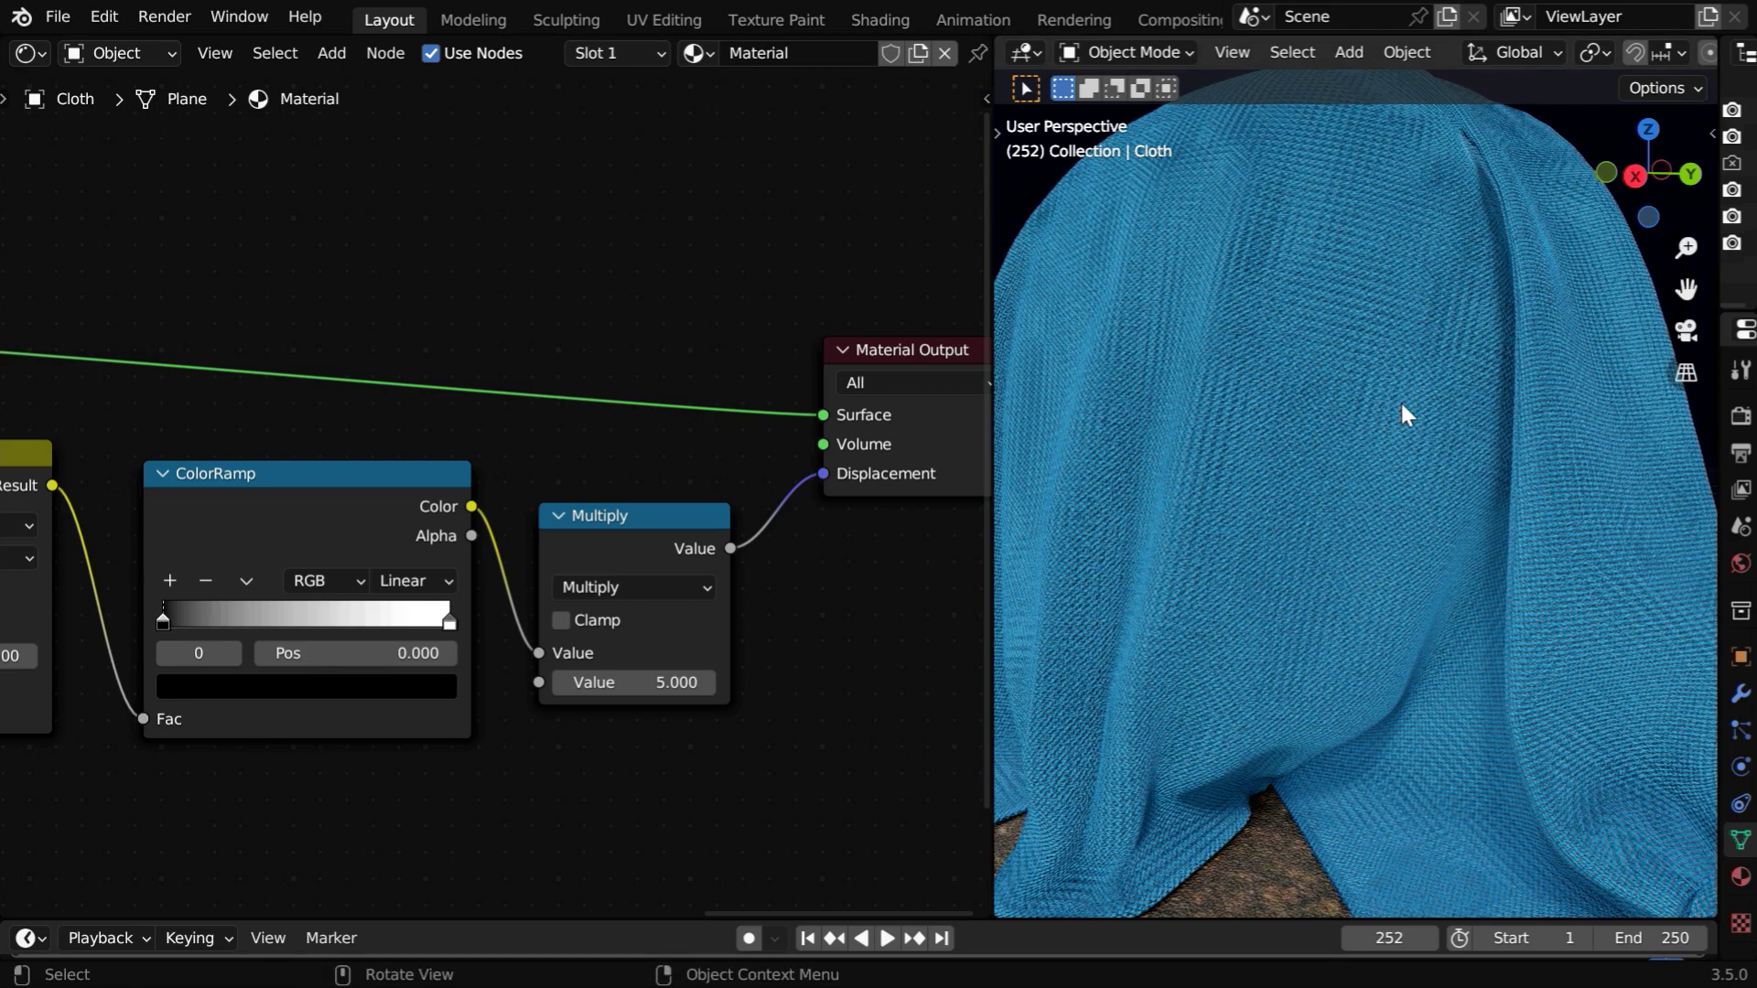
{"action": "middle_click_drag", "start_coordinate": [270, 815], "coordinate": [987, 707]}
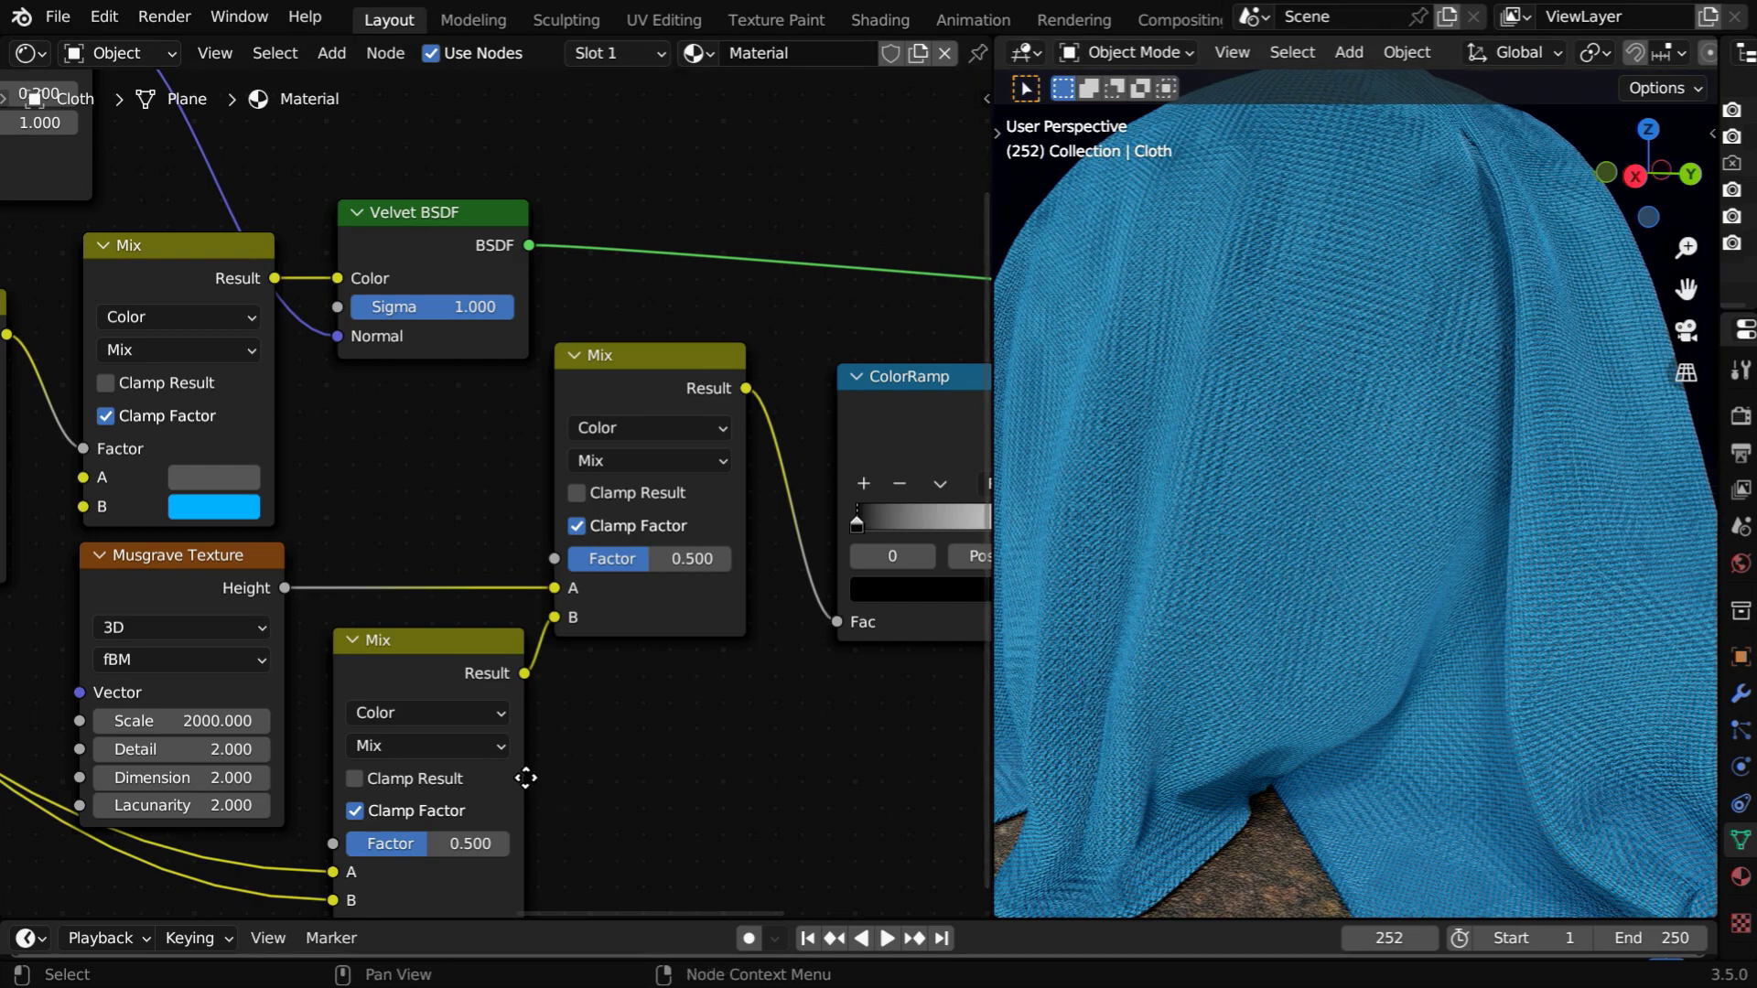
{"action": "middle_click_drag", "start_coordinate": [522, 772], "coordinate": [852, 739]}
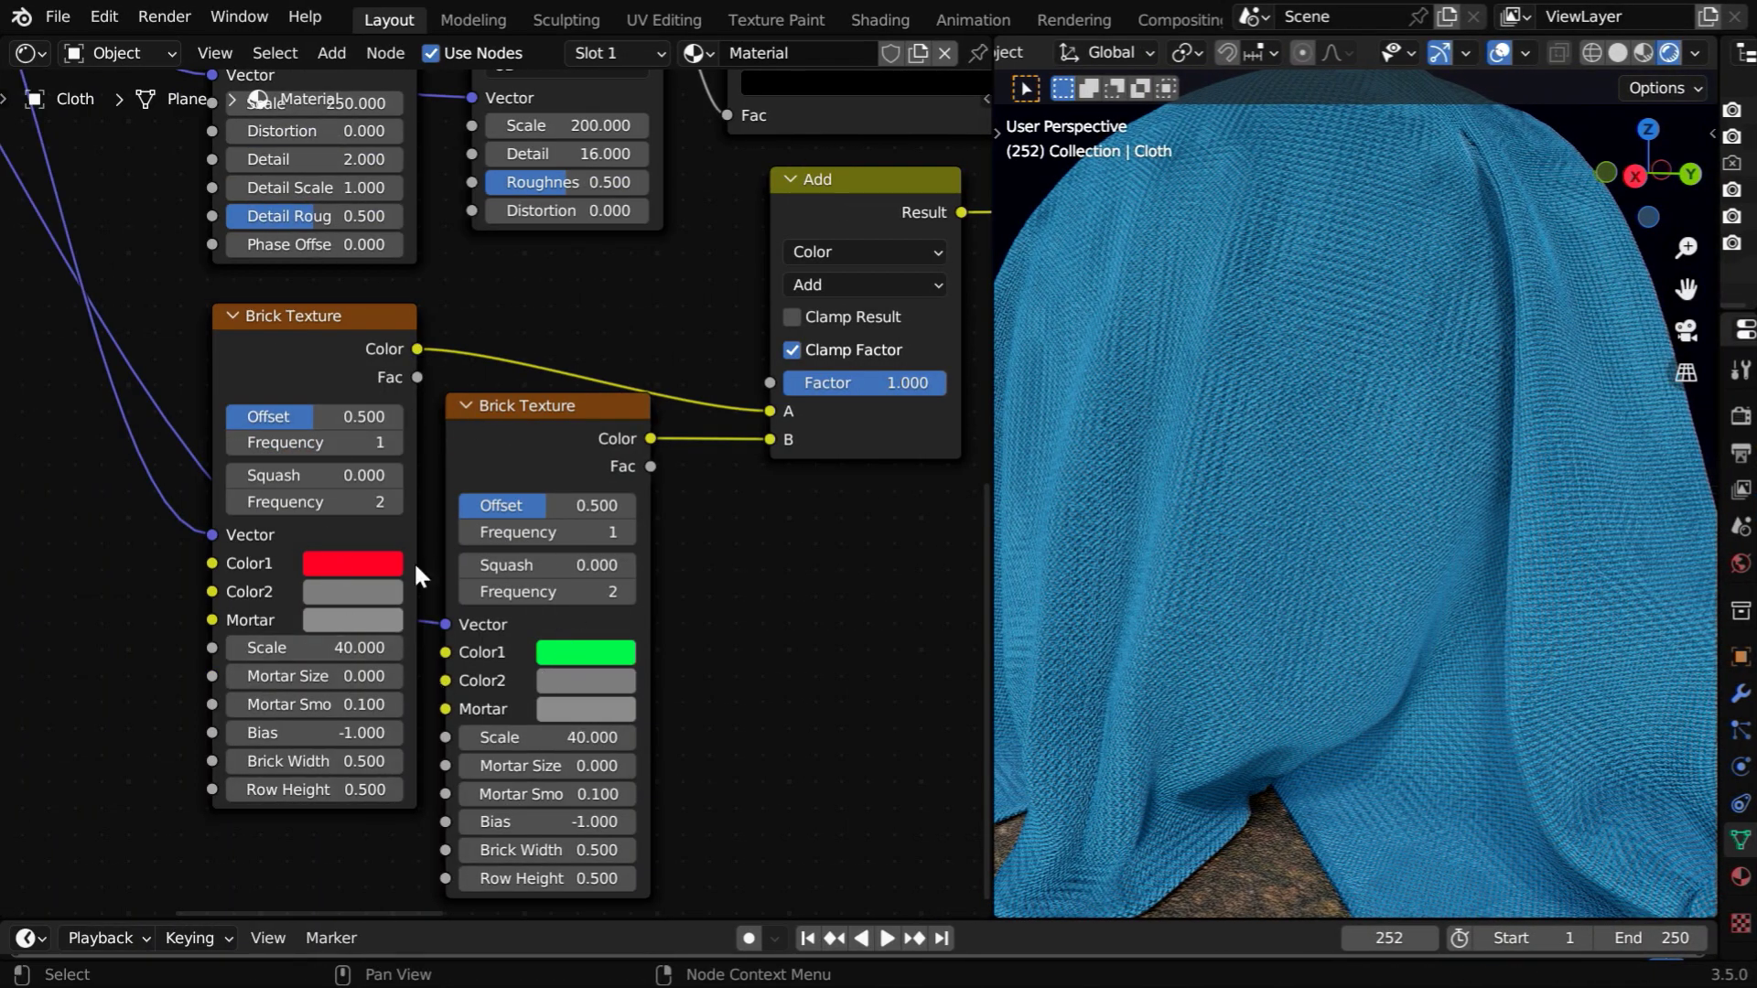
Feed the red-green brick colour mix into the upper colour Mix's B input.
{"action": "middle_click_drag", "start_coordinate": [94, 165], "coordinate": [749, 778]}
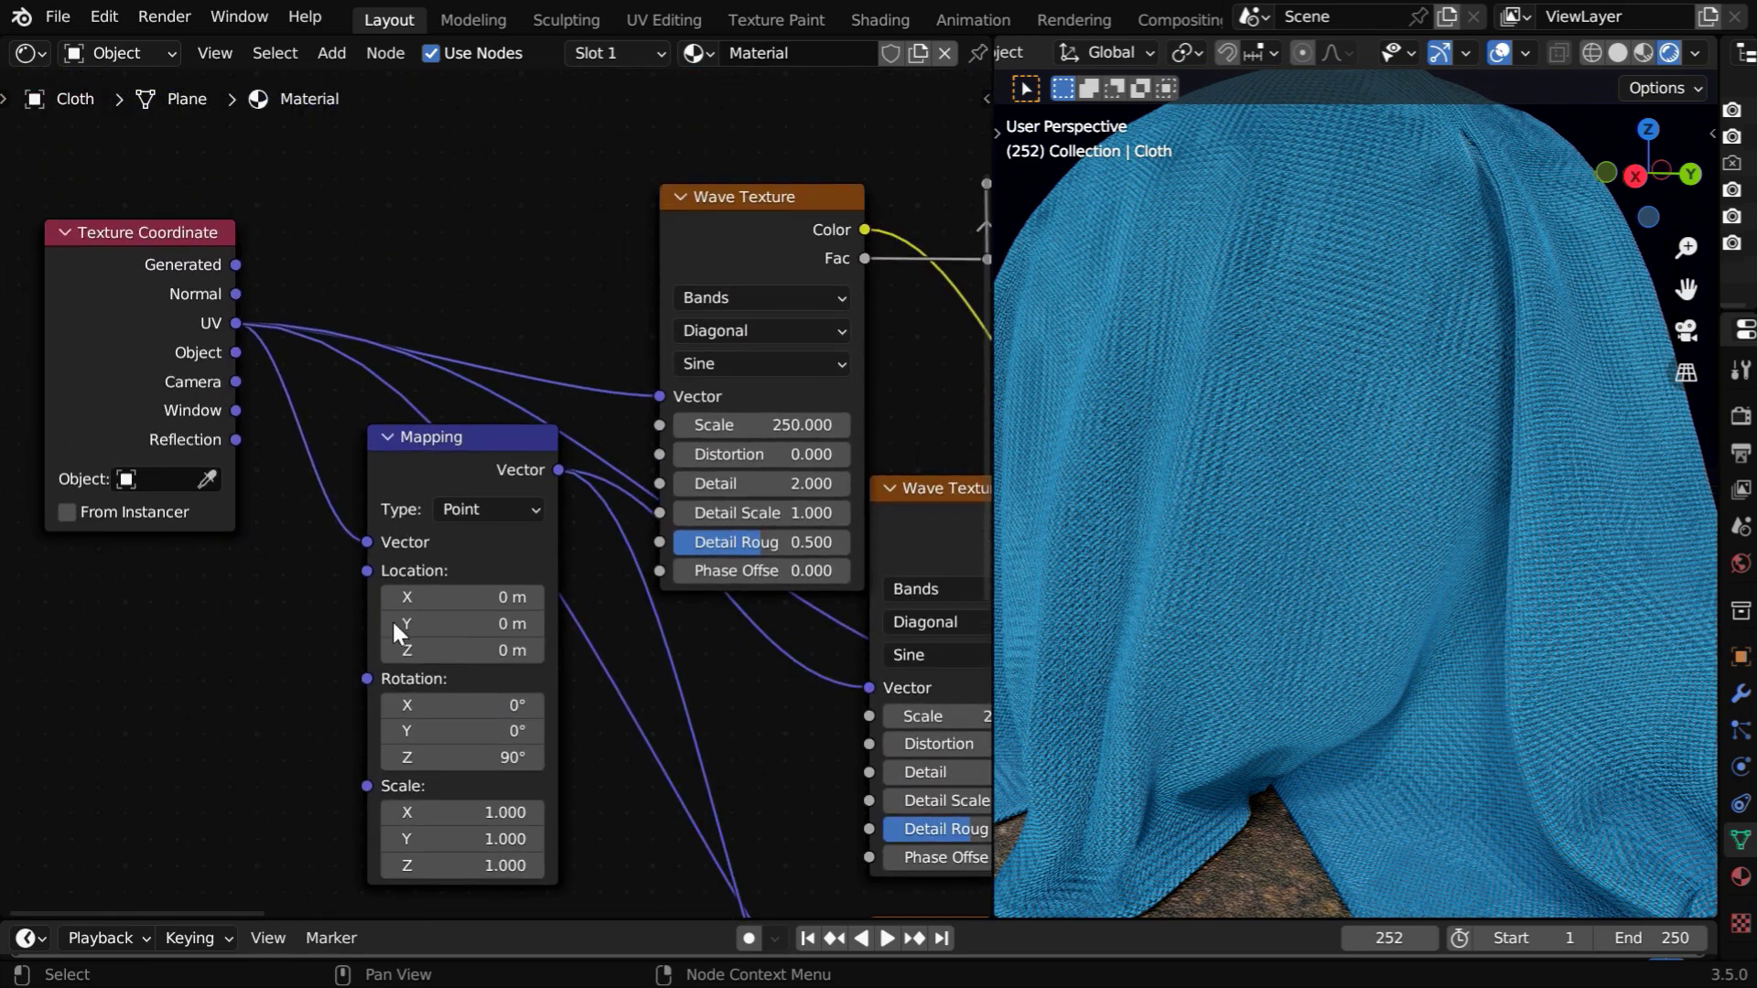
{"action": "middle_click_drag", "start_coordinate": [809, 873], "coordinate": [36, 342]}
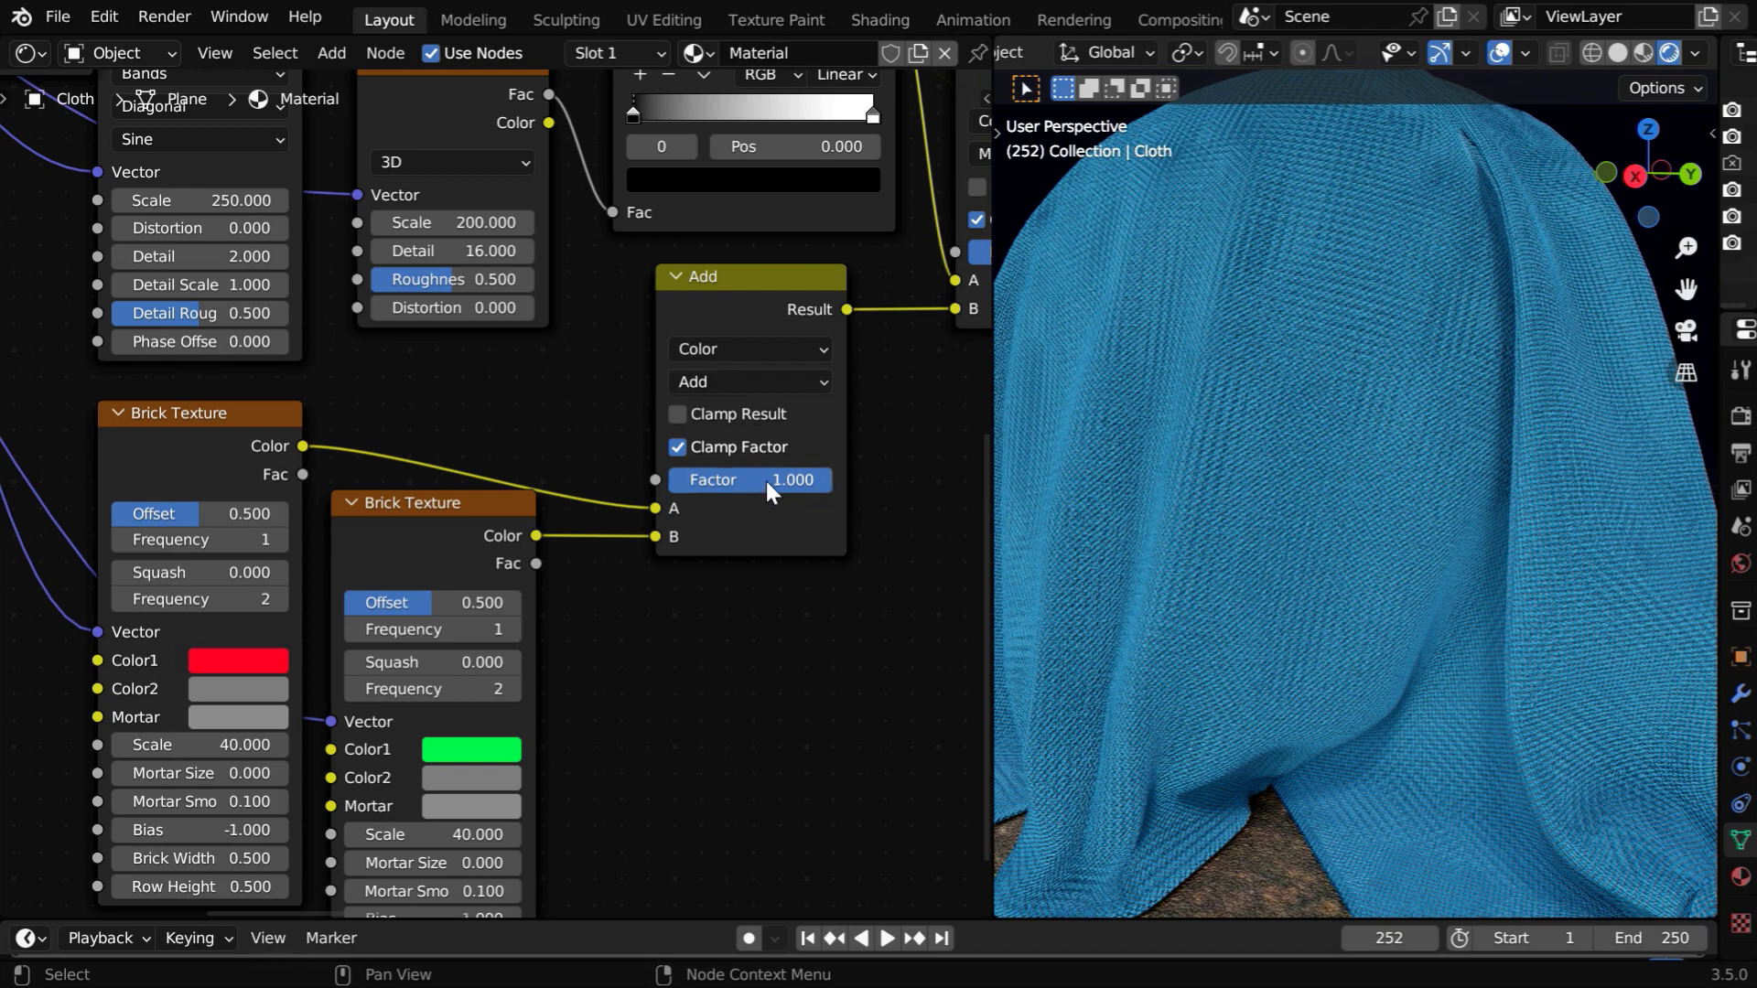
{"action": "middle_click_drag", "start_coordinate": [863, 416], "coordinate": [628, 726]}
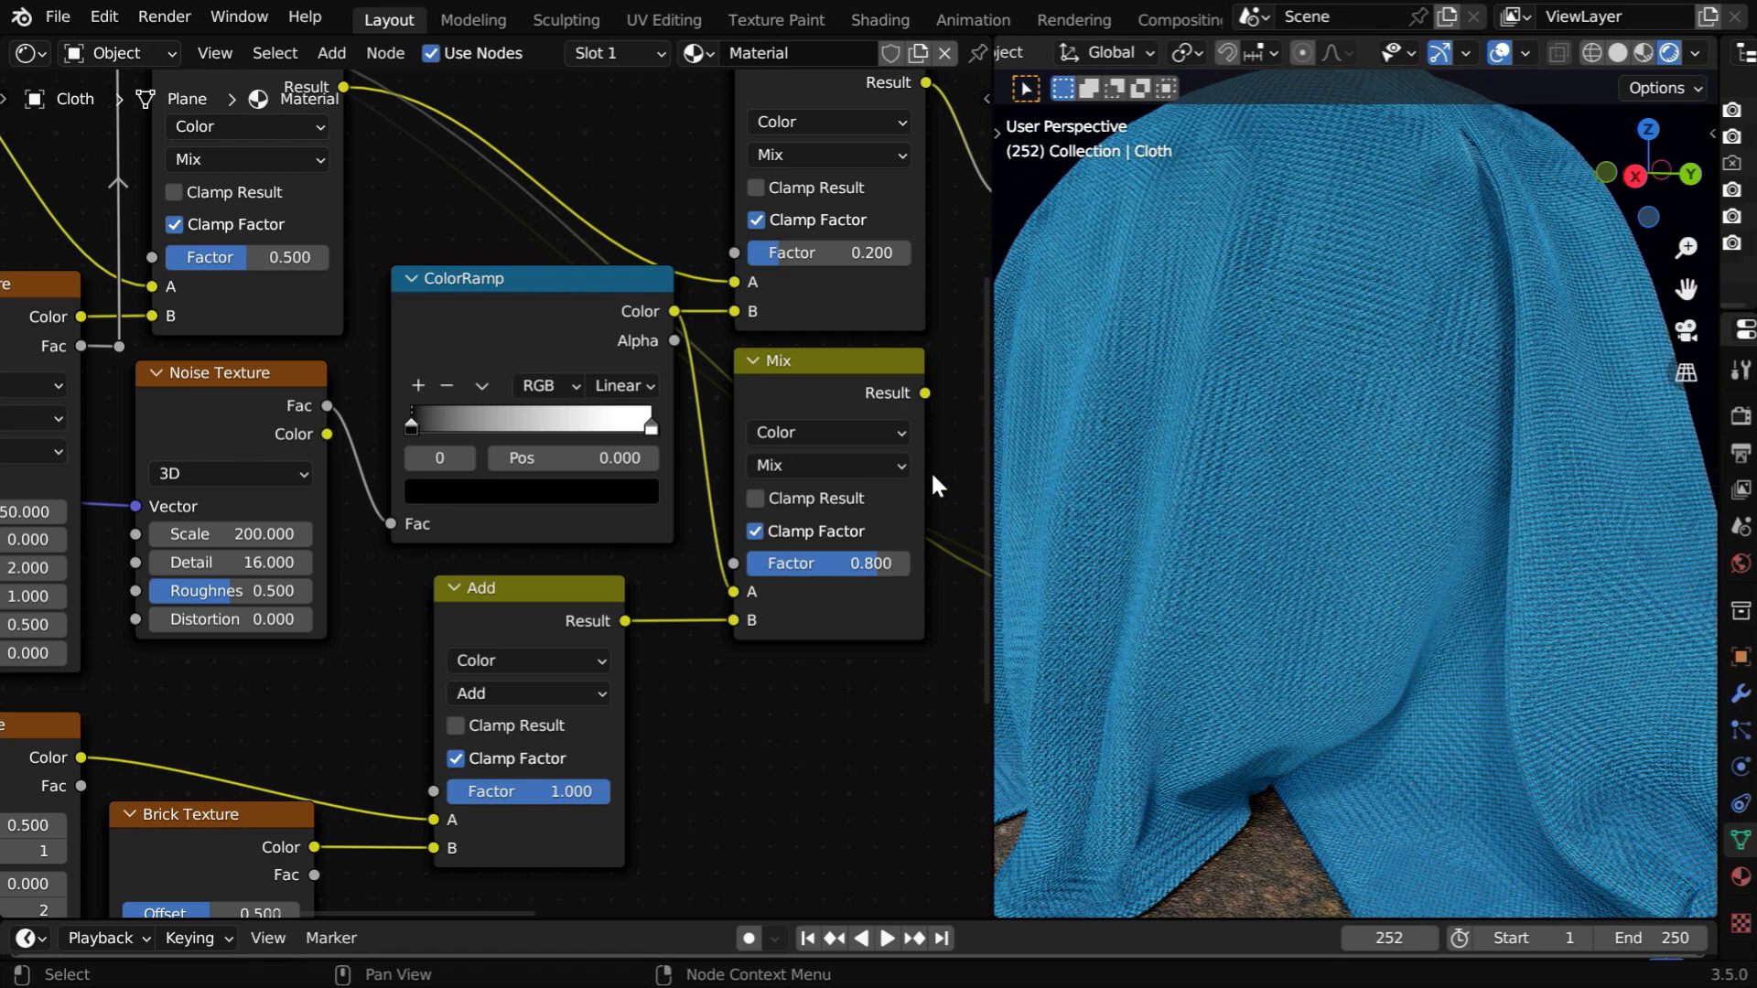
{"action": "middle_click_drag", "start_coordinate": [930, 470], "coordinate": [432, 668]}
{"action": "left_click_drag", "start_coordinate": [427, 587], "coordinate": [491, 448]}
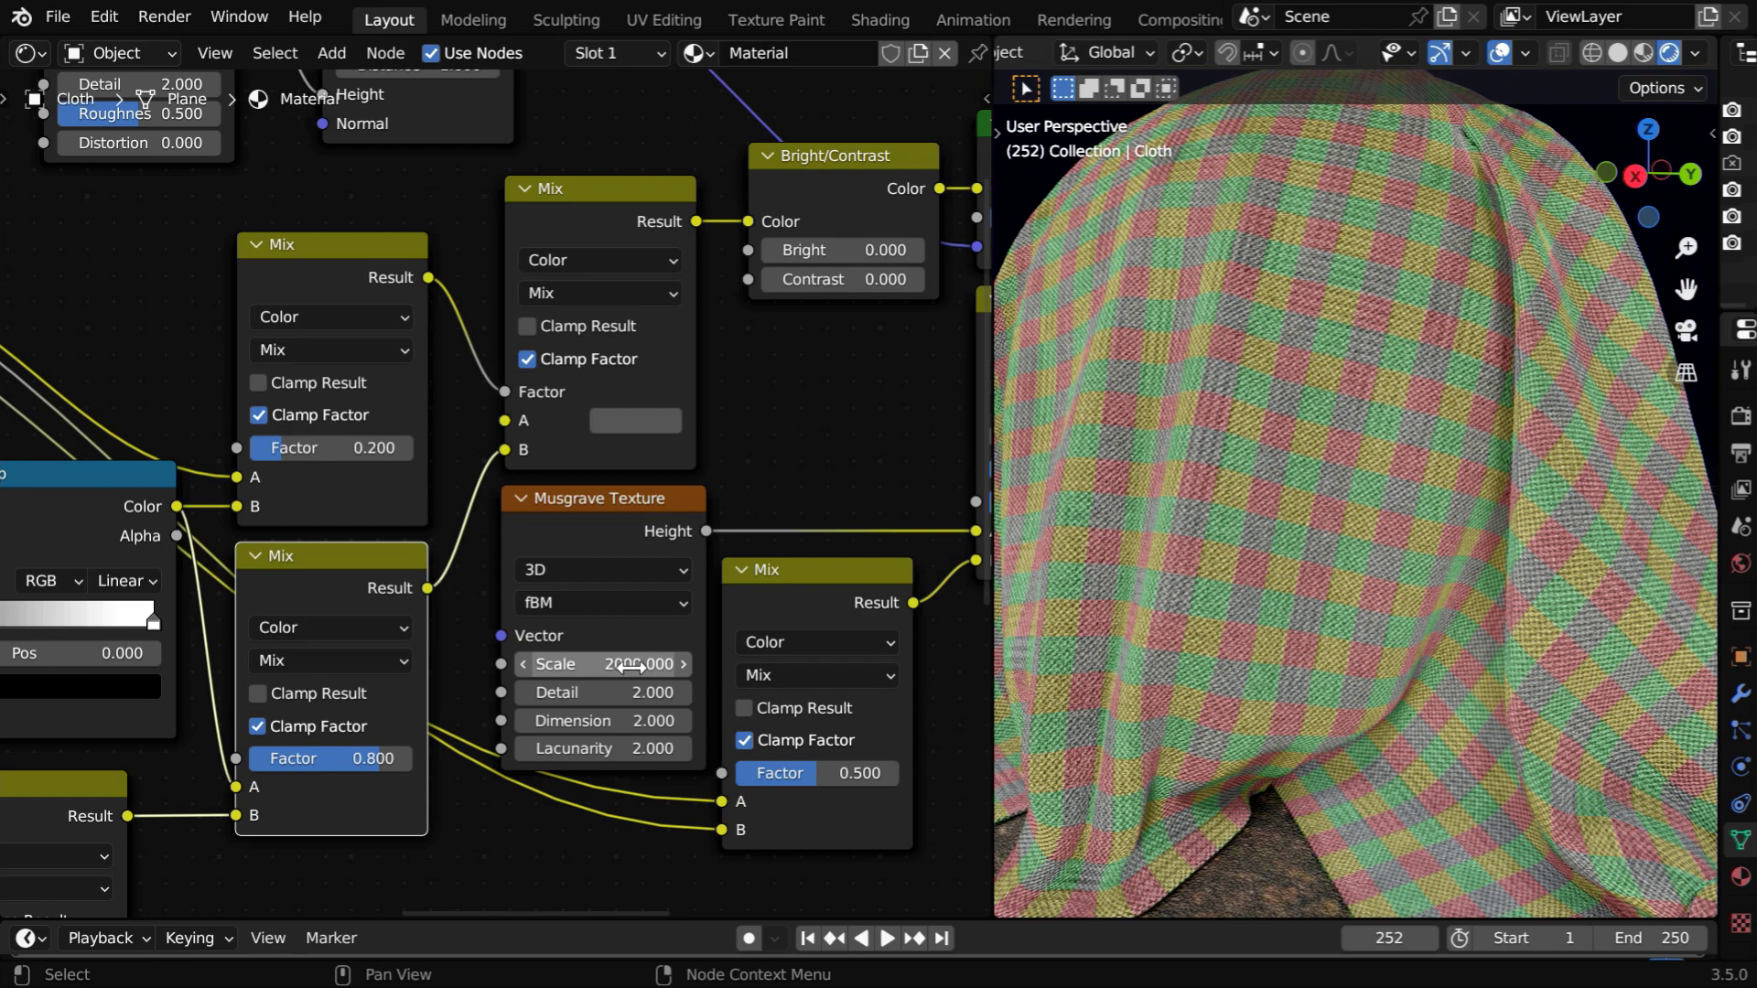
Set the Musgrave Texture node's Scale to 3000.
{"action": "left_click", "coordinate": [677, 666]}
{"action": "type", "text": "3000"}
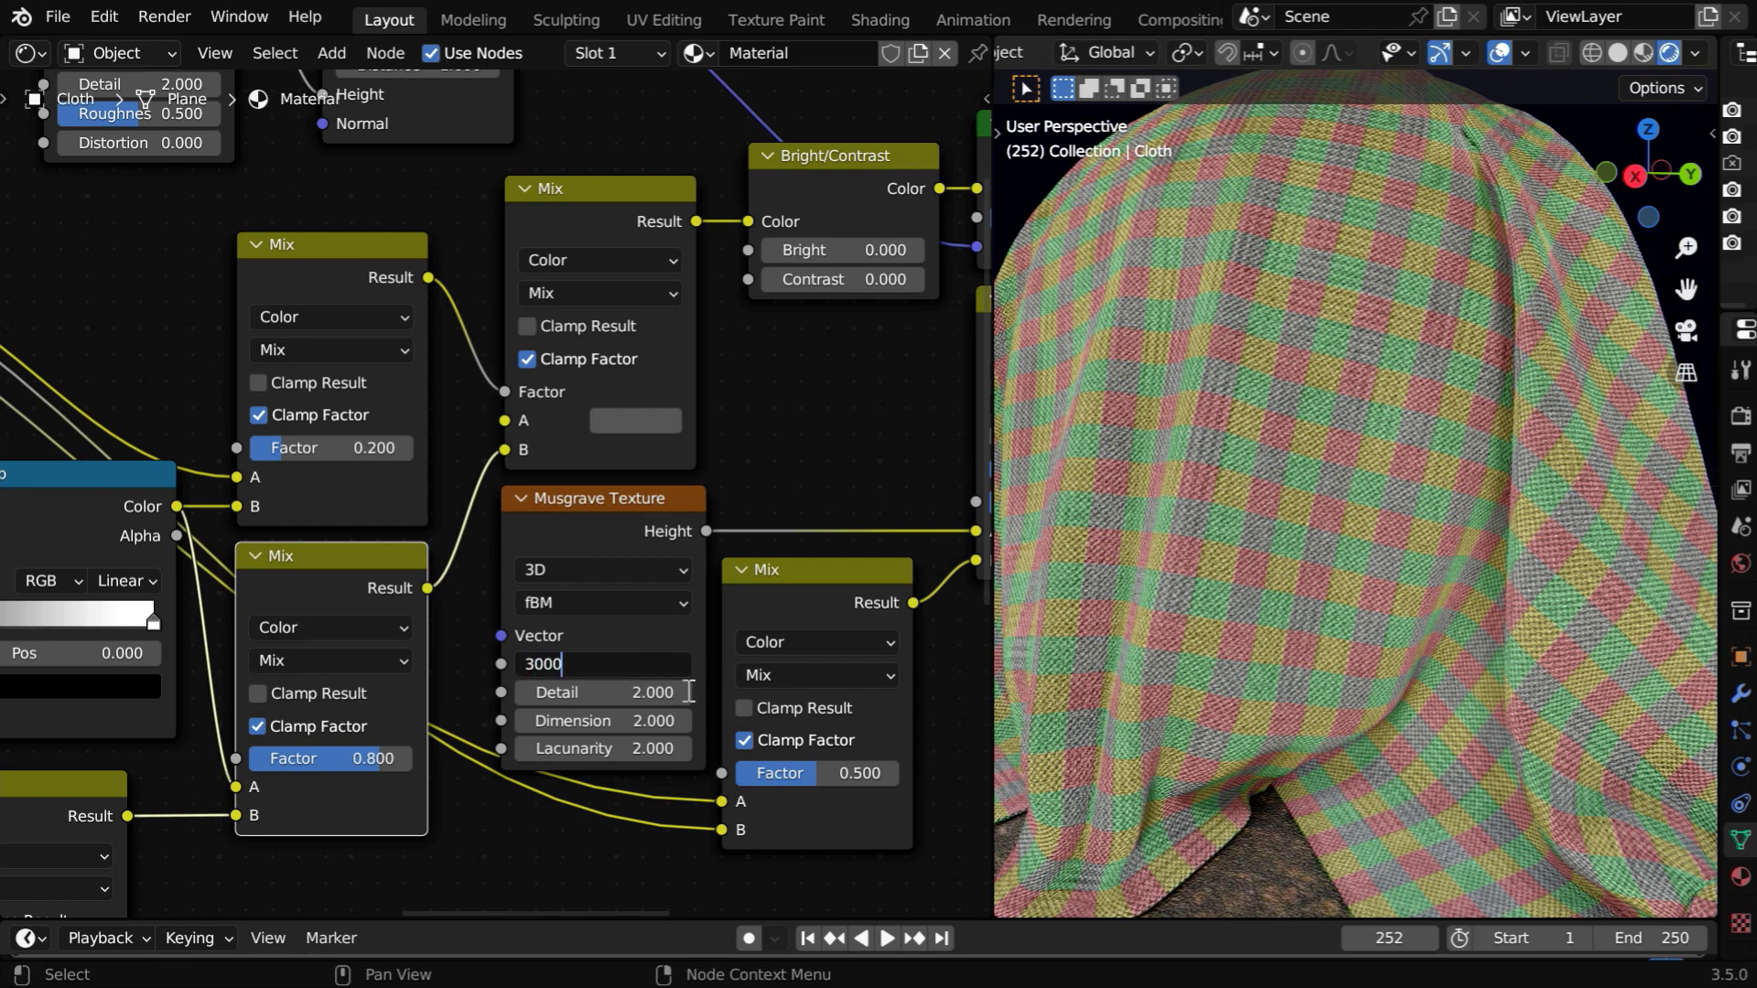
{"action": "key", "text": "Return"}
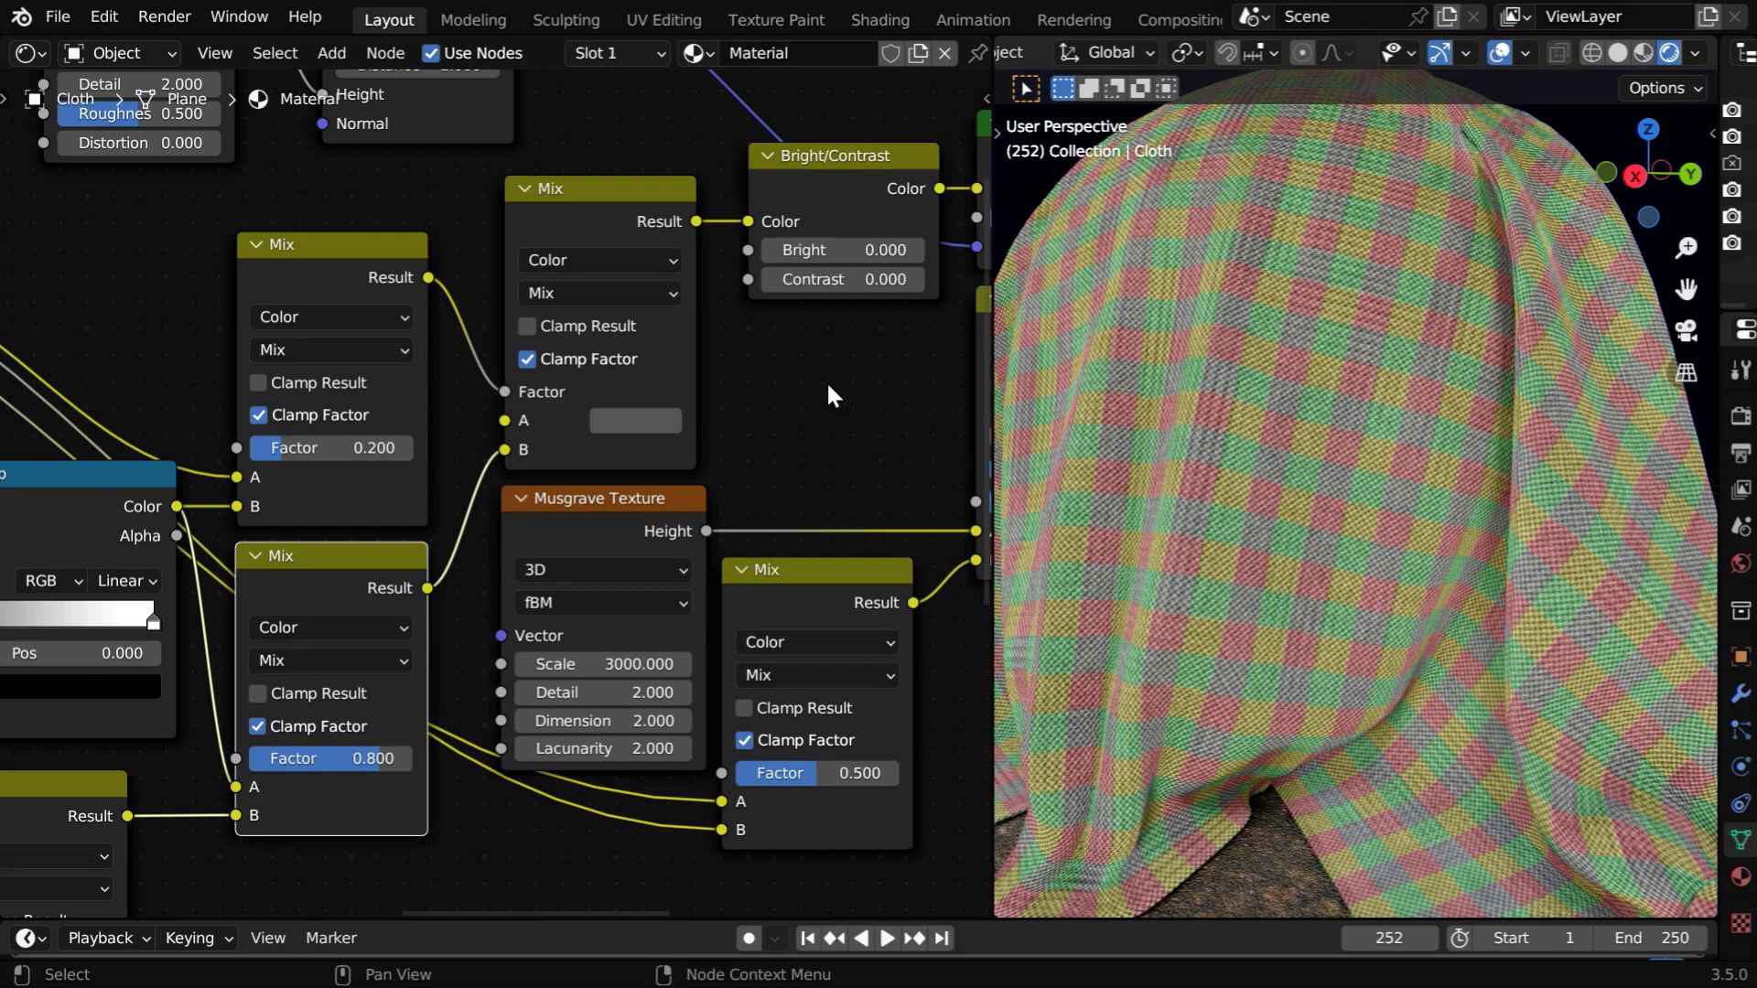
Set the Bright/Contrast node's Contrast to 0.05.
{"action": "middle_click_drag", "start_coordinate": [847, 425], "coordinate": [499, 586]}
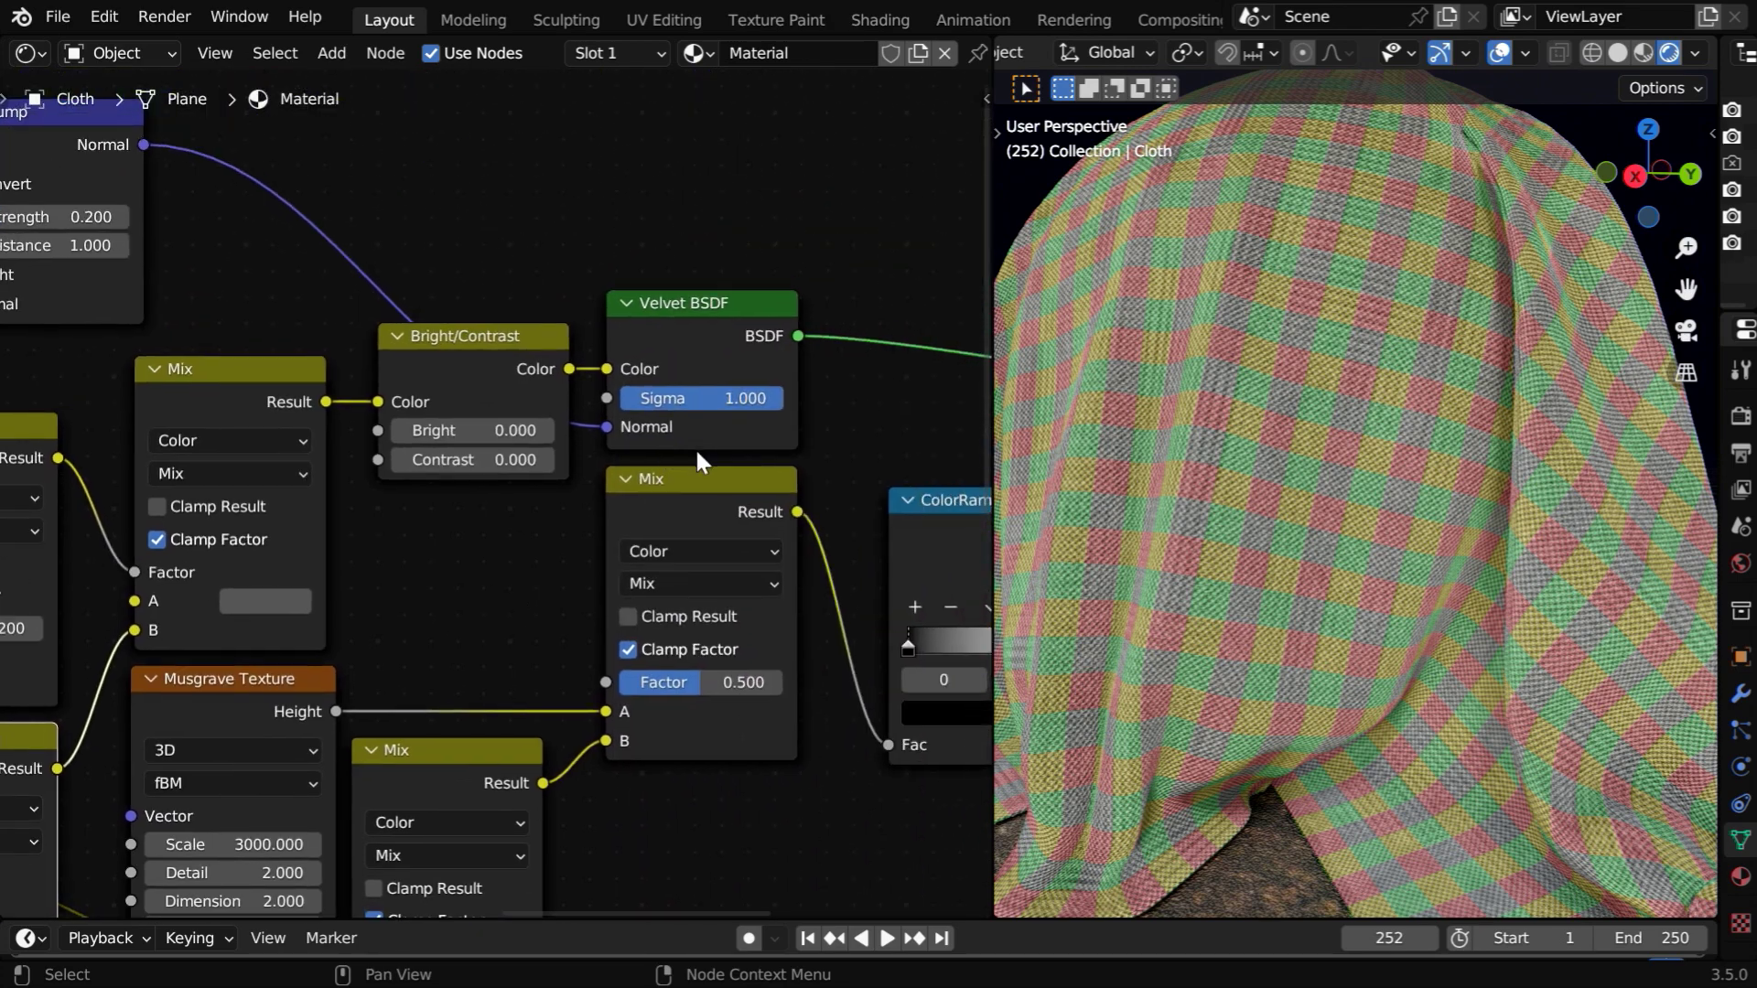
{"action": "left_click", "coordinate": [509, 460]}
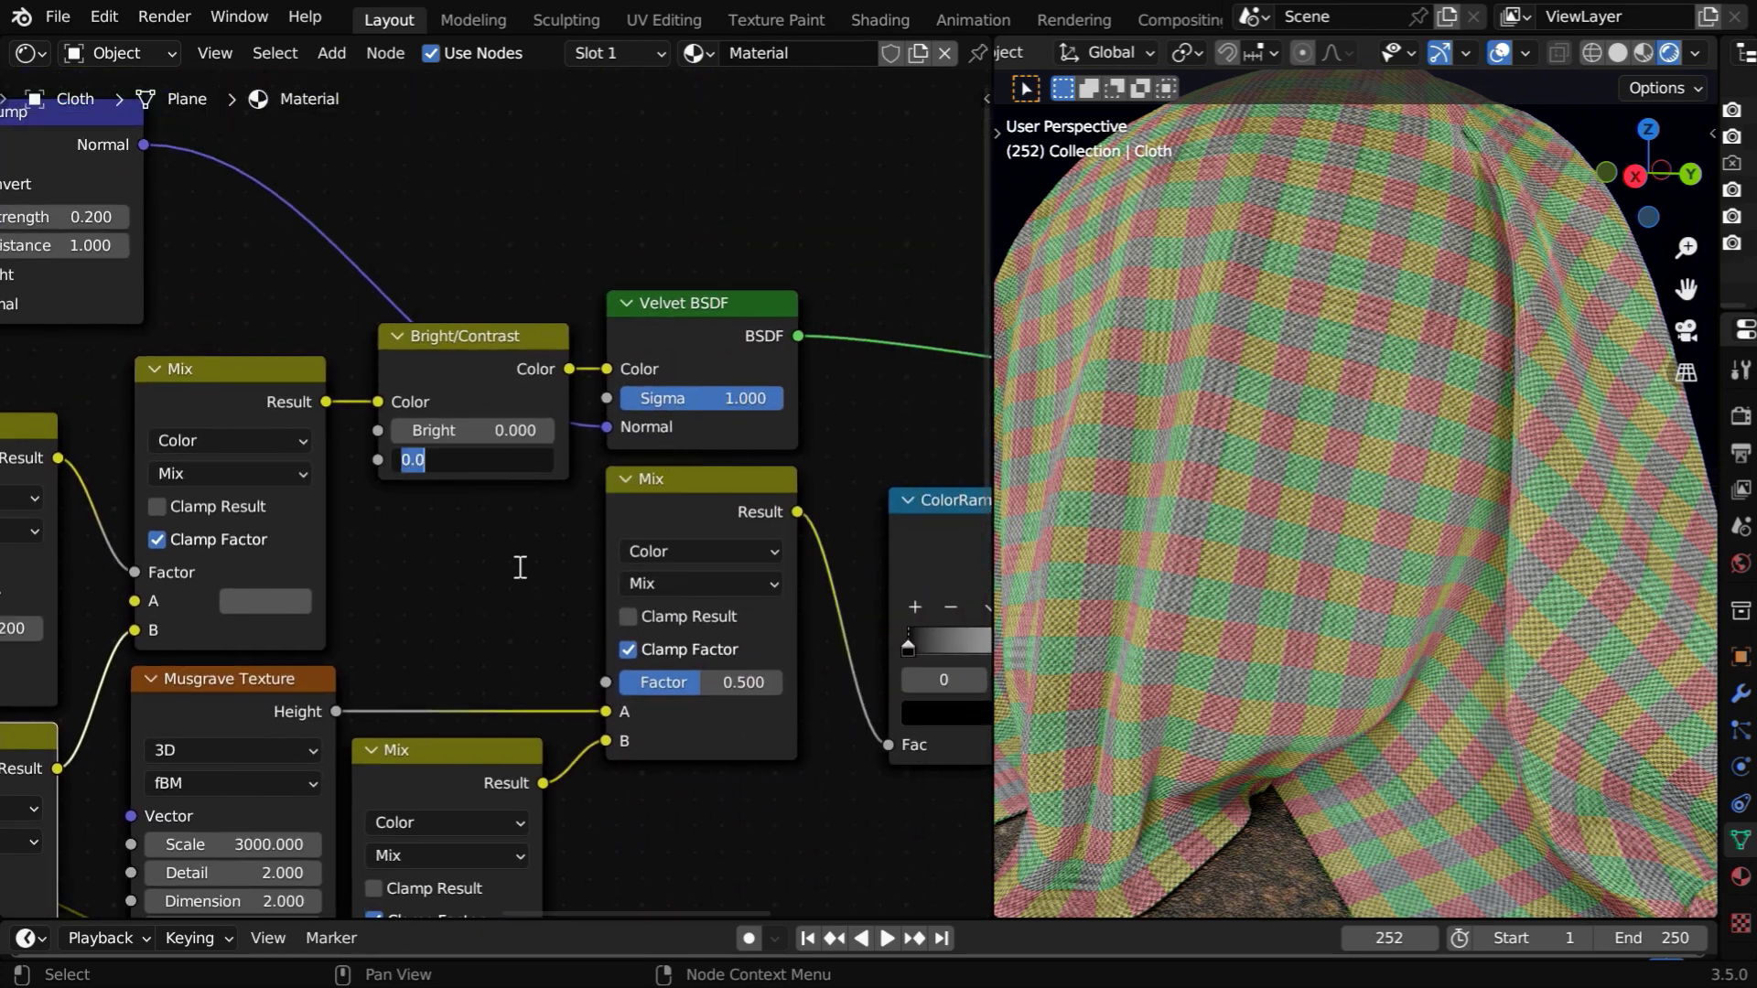
{"action": "type", "text": ".05"}
{"action": "key", "text": "Return"}
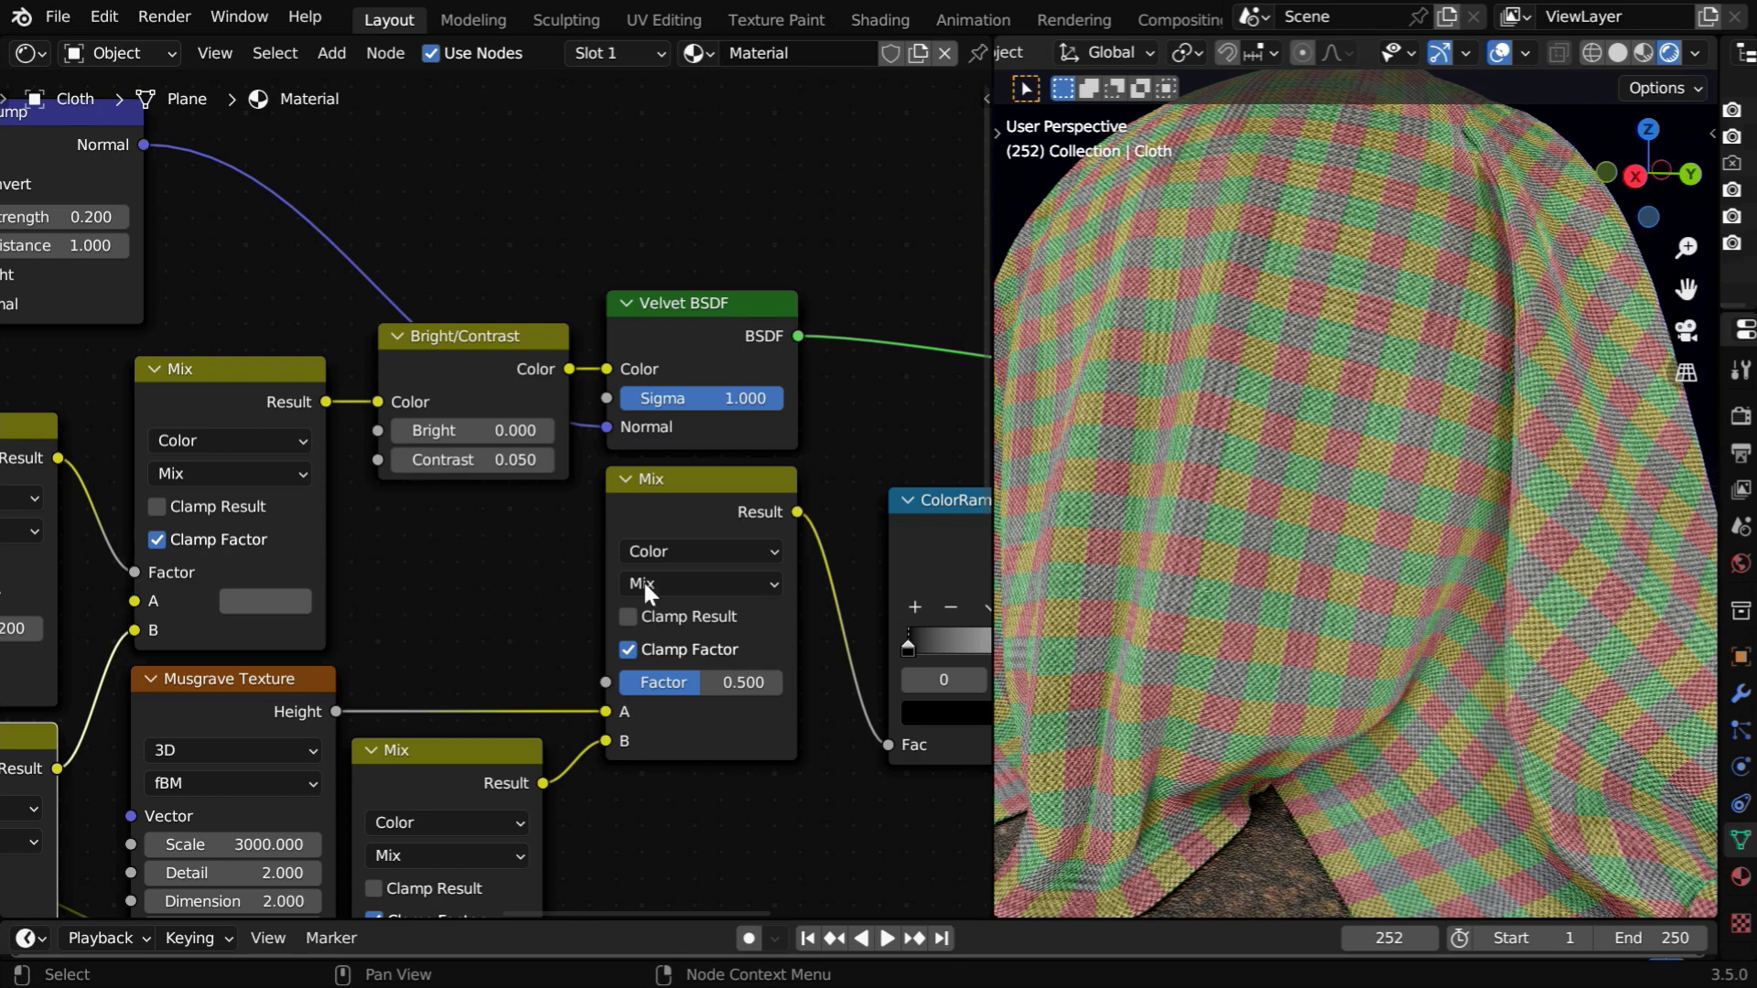